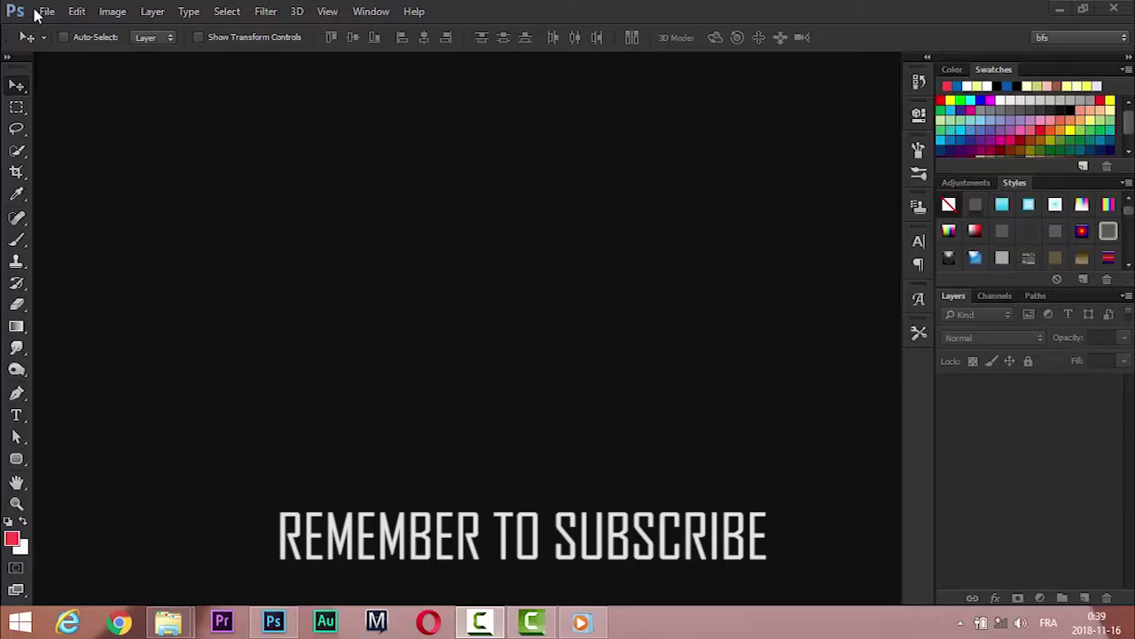
Step: Create a new document named 'vroom vroom' at 1080 × 1080 px, 250 ppi
{"action": "left_click", "coordinate": [34, 12]}
{"action": "left_click", "coordinate": [53, 30]}
{"action": "type", "text": "vroom vroom"}
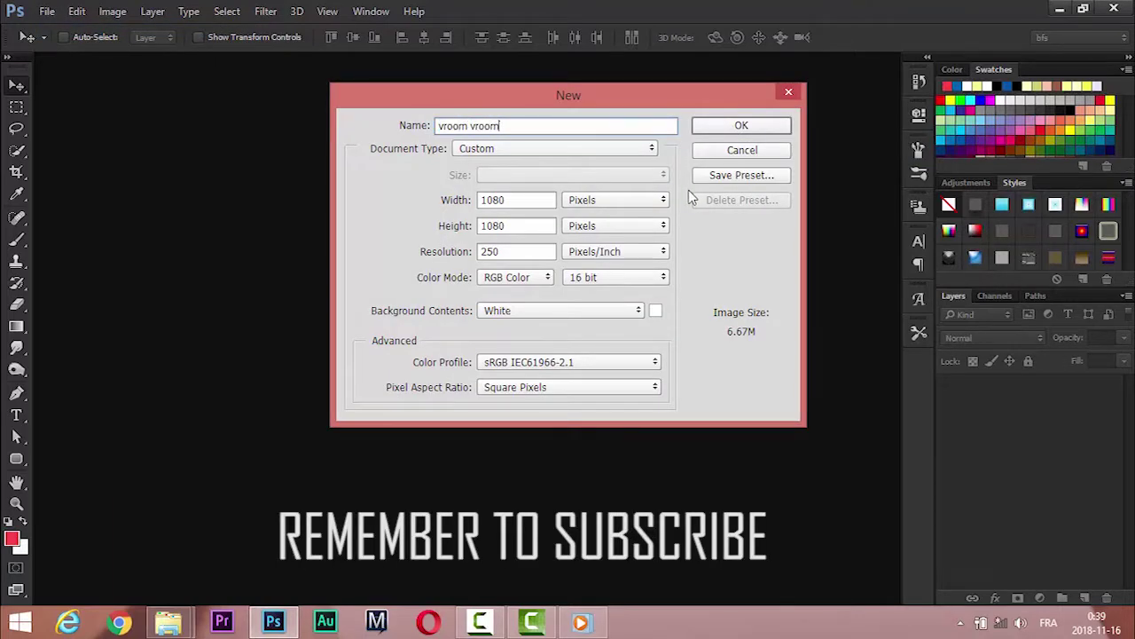
{"action": "key", "text": "Return"}
Step: Open the soolking portrait in Paint and save a PNG copy of it
{"action": "left_click", "coordinate": [288, 536]}
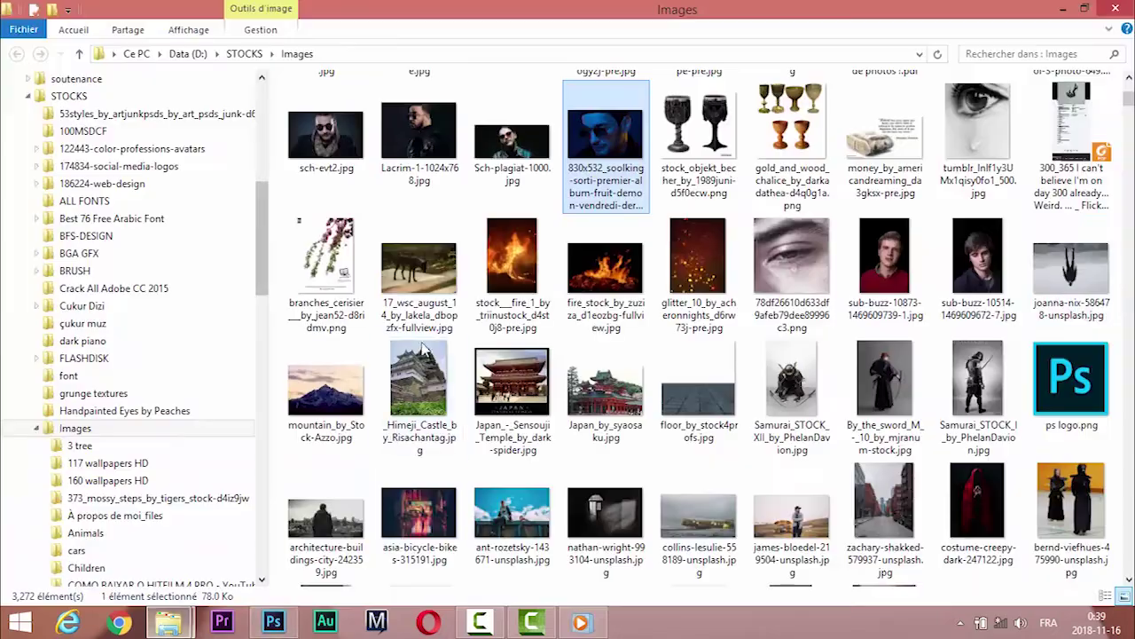
{"action": "scroll", "coordinate": [377, 393], "scroll_direction": "down", "scroll_amount": 5}
{"action": "right_click", "coordinate": [427, 149]}
{"action": "left_click", "coordinate": [462, 193]}
{"action": "left_click", "coordinate": [164, 70]}
{"action": "left_click", "coordinate": [519, 113]}
{"action": "key", "text": "Return"}
{"action": "key", "text": "alt+F4"}
Step: Place the portrait photo on the canvas, scaled to about 38% and nudged into position
{"action": "left_click_drag", "start_coordinate": [320, 127], "coordinate": [411, 497]}
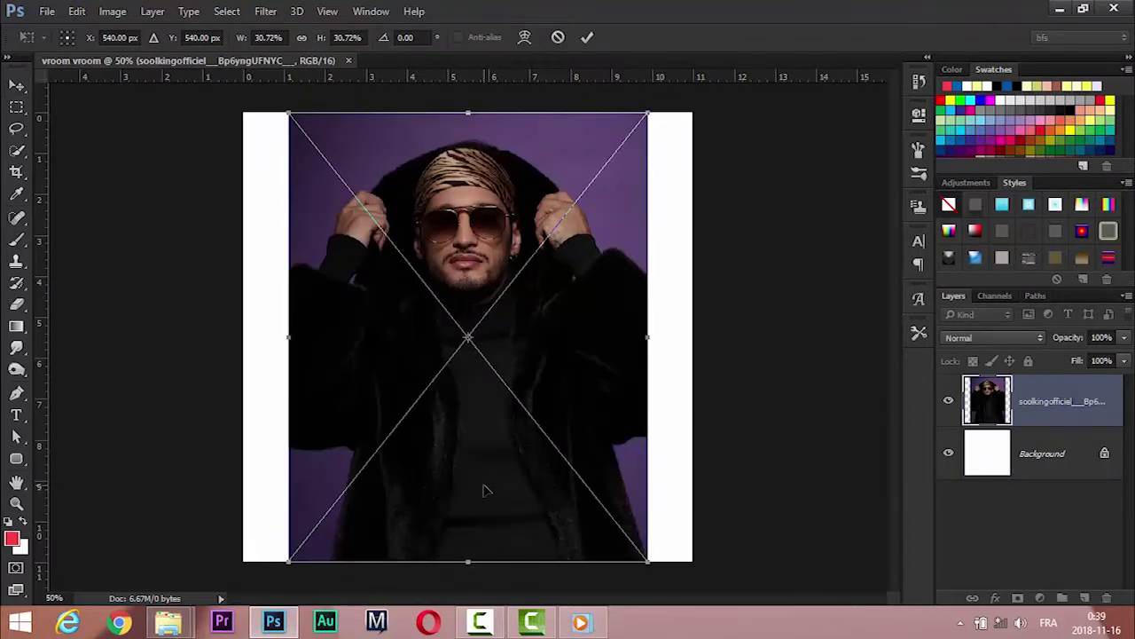
{"action": "left_click_drag", "start_coordinate": [485, 491], "coordinate": [476, 489]}
{"action": "left_click_drag", "start_coordinate": [638, 560], "coordinate": [691, 590]}
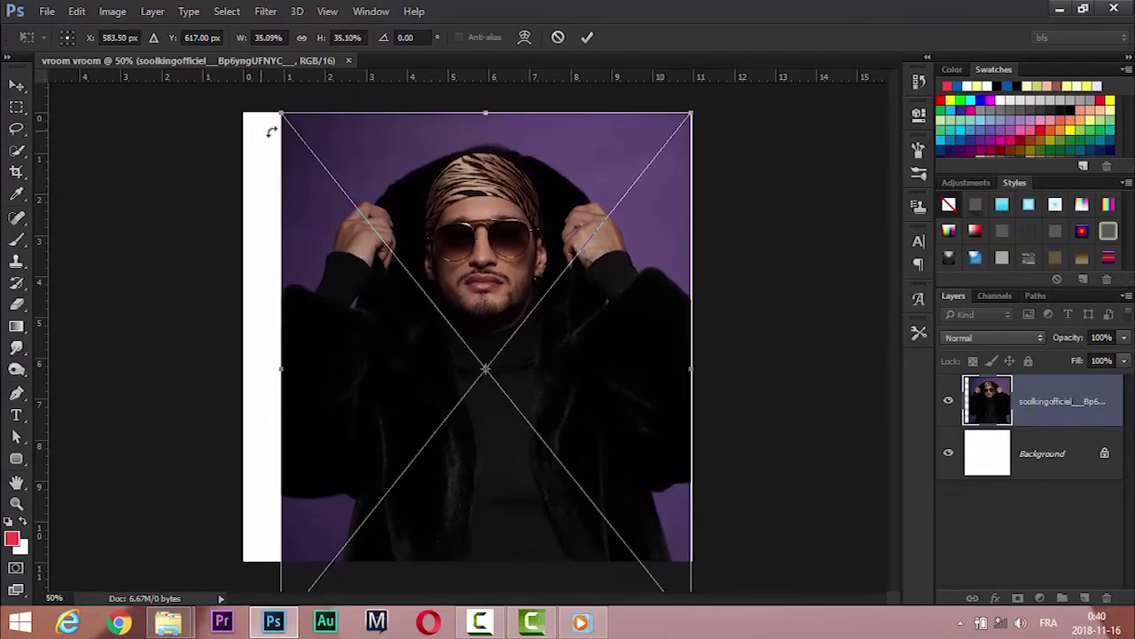
{"action": "left_click_drag", "start_coordinate": [280, 114], "coordinate": [246, 76]}
{"action": "left_click_drag", "start_coordinate": [485, 204], "coordinate": [483, 223]}
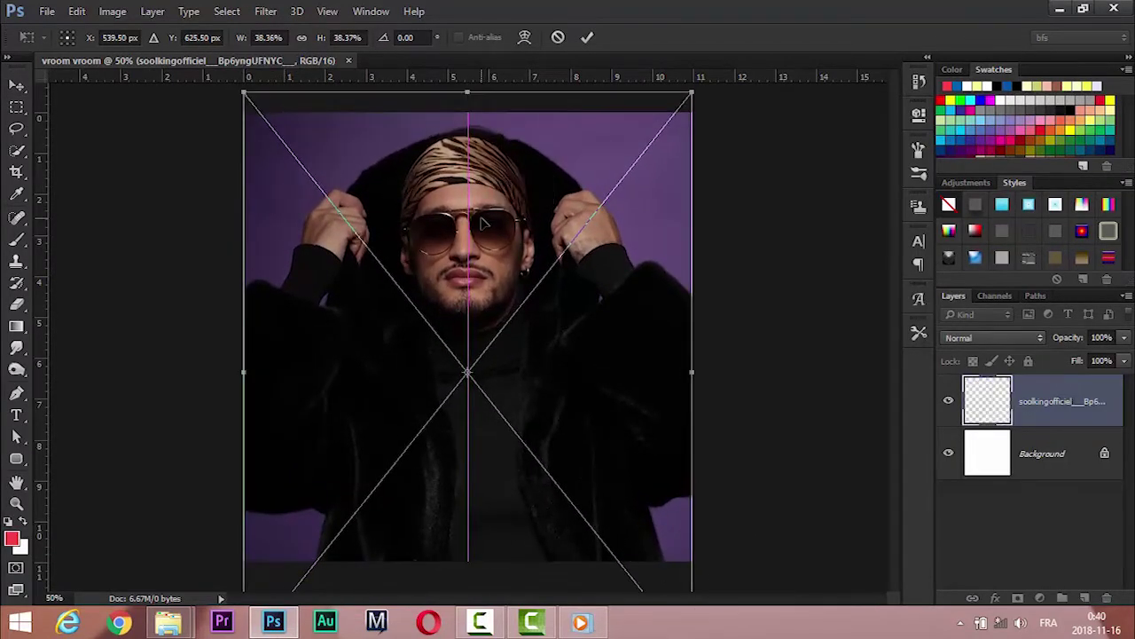
{"action": "key", "text": "Return"}
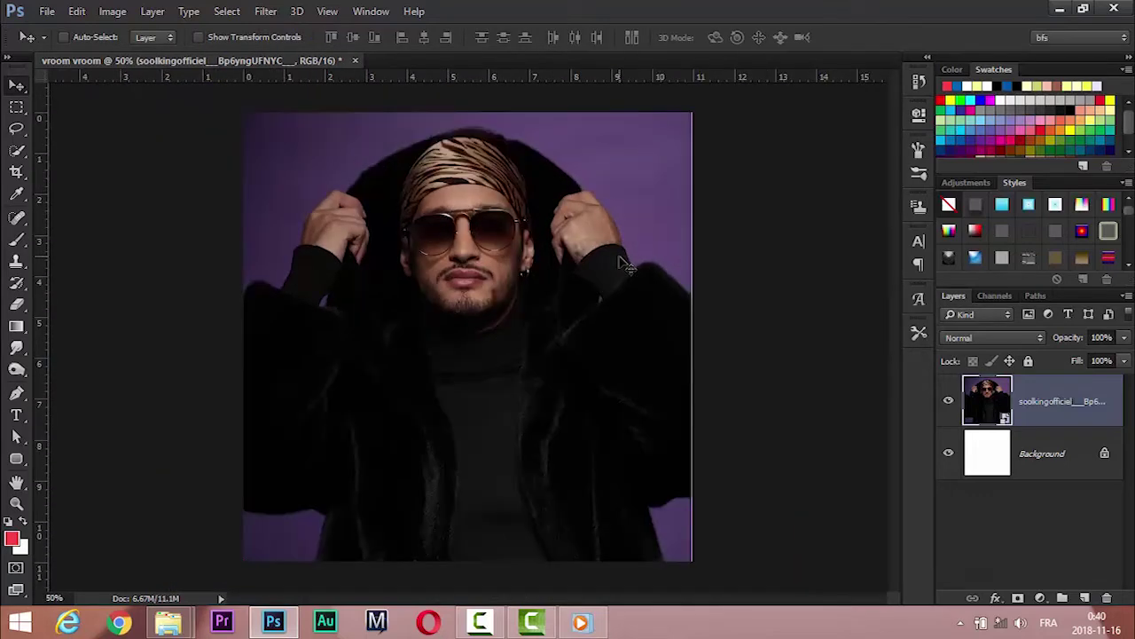
Step: Free-transform the photo layer again to stretch it to the canvas's left edge
{"action": "key", "text": "ctrl+t"}
{"action": "left_click_drag", "start_coordinate": [226, 390], "coordinate": [235, 377]}
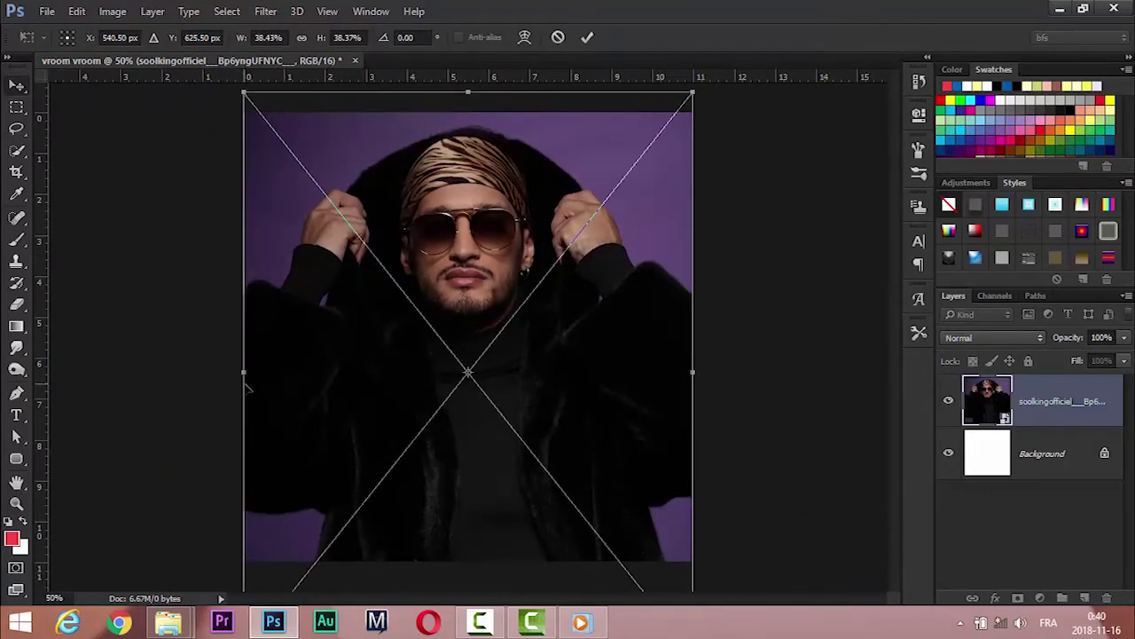
{"action": "key", "text": "Return"}
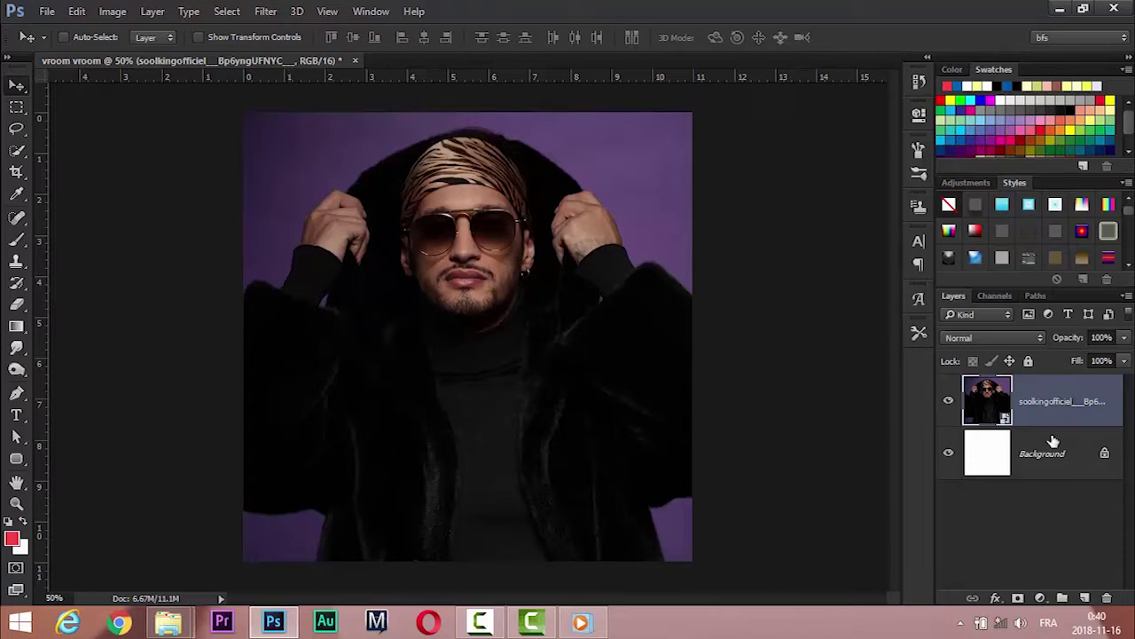
{"action": "left_click", "coordinate": [1040, 598]}
Step: Add a darkening Curves layer whose Blend If limits it to darker underlying tones
{"action": "left_click", "coordinate": [887, 331]}
{"action": "left_click_drag", "start_coordinate": [790, 276], "coordinate": [796, 291]}
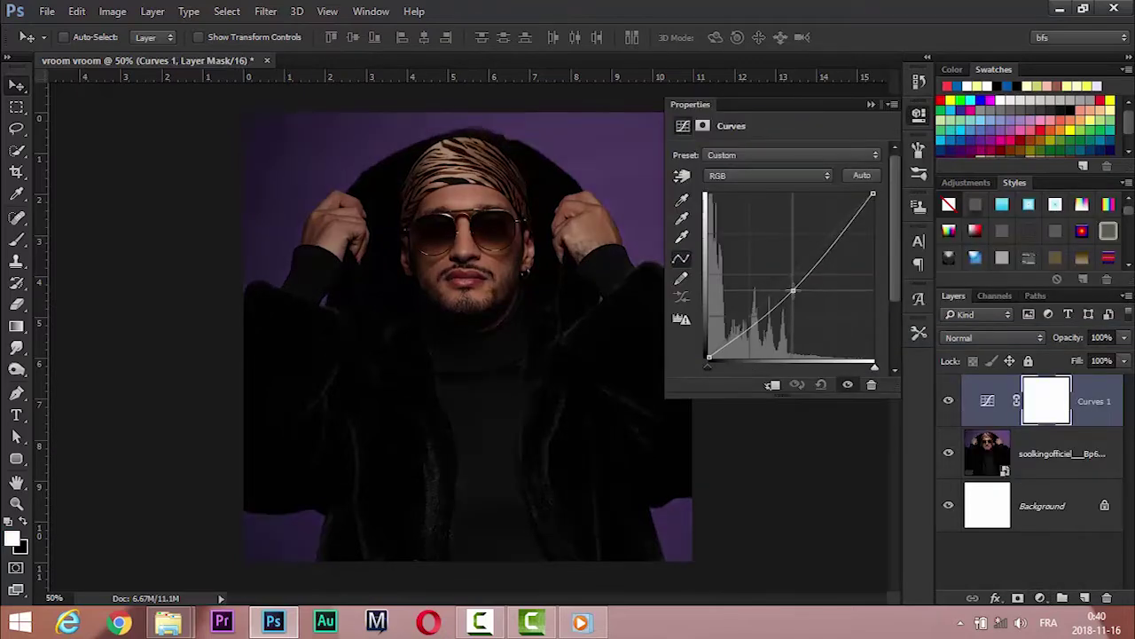
{"action": "left_click", "coordinate": [872, 105]}
{"action": "double_click", "coordinate": [1116, 417]}
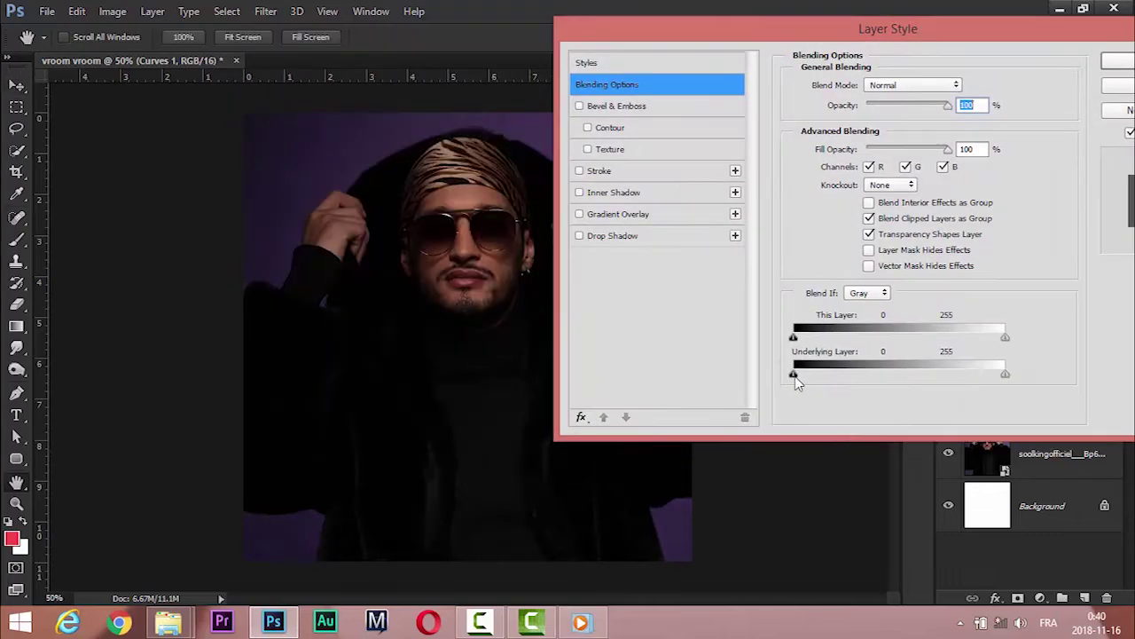
{"action": "left_click_drag", "start_coordinate": [820, 376], "coordinate": [793, 376]}
{"action": "left_click_drag", "start_coordinate": [963, 374], "coordinate": [834, 376]}
{"action": "key", "text": "Return"}
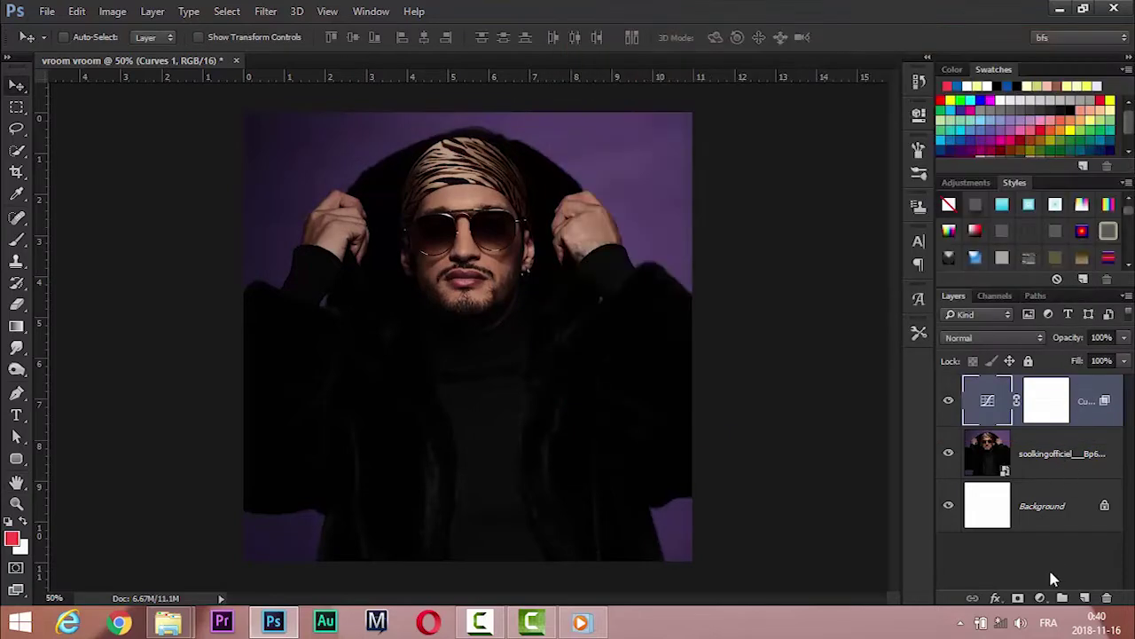
Step: Add a second darkening Curves layer with the Blend If underlying black point raised to 41
{"action": "left_click", "coordinate": [1040, 598]}
{"action": "left_click", "coordinate": [781, 337]}
{"action": "left_click_drag", "start_coordinate": [789, 275], "coordinate": [785, 261]}
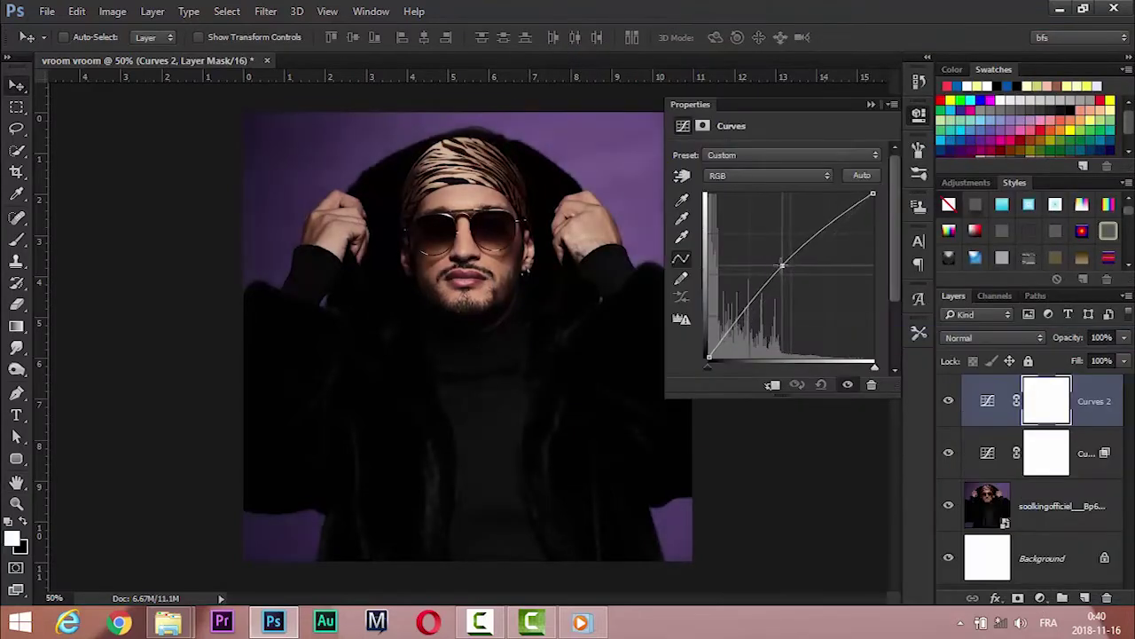
{"action": "left_click", "coordinate": [898, 103]}
{"action": "double_click", "coordinate": [1094, 401]}
{"action": "double_click", "coordinate": [1114, 415]}
{"action": "left_click_drag", "start_coordinate": [568, 71], "coordinate": [974, 15]}
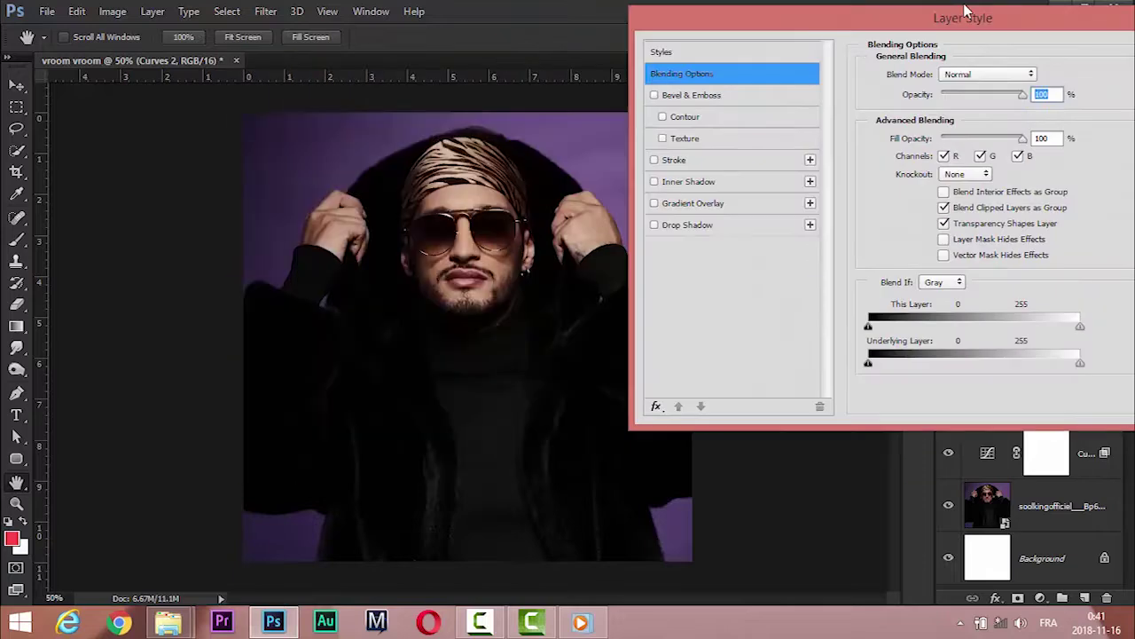
{"action": "left_click_drag", "start_coordinate": [897, 357], "coordinate": [983, 363]}
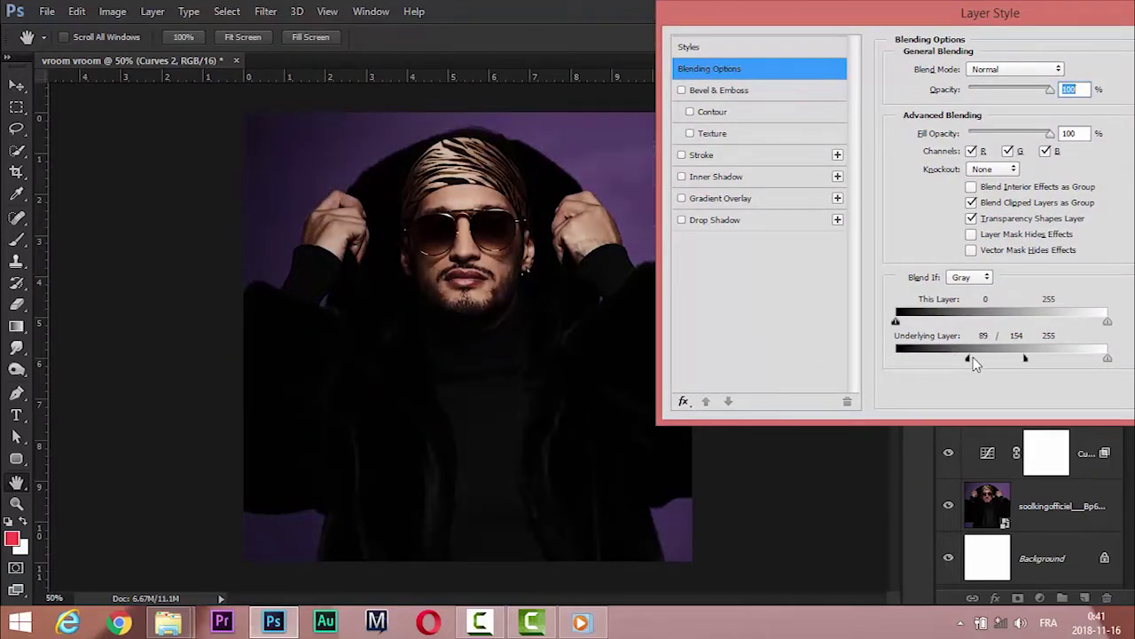
{"action": "left_click_drag", "start_coordinate": [1054, 22], "coordinate": [854, 108]}
{"action": "left_click", "coordinate": [1090, 132]}
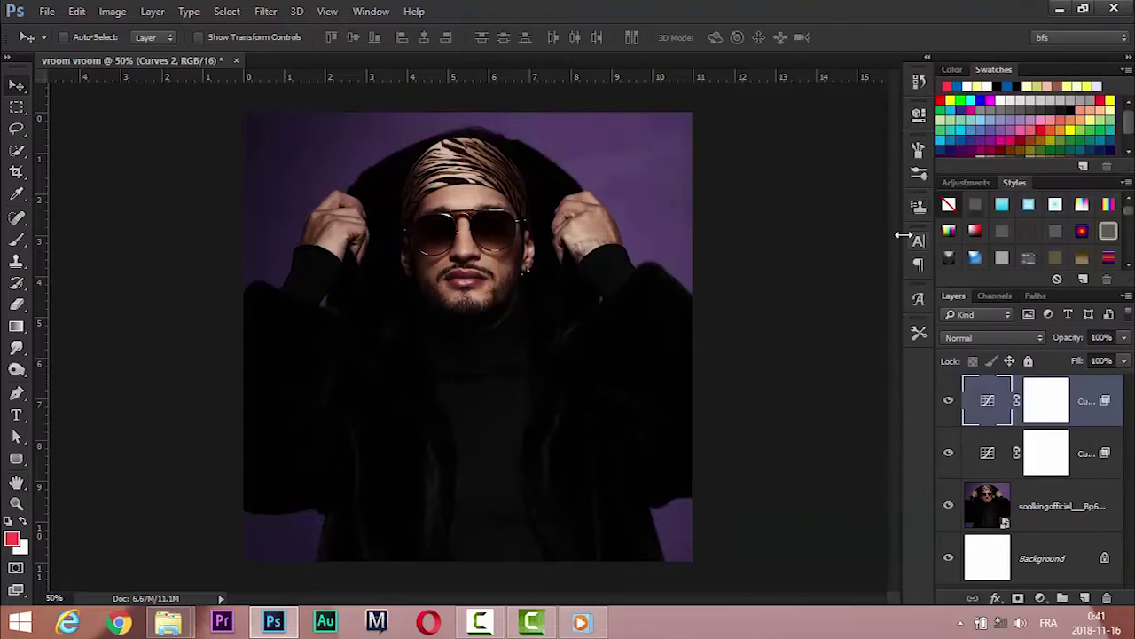
{"action": "left_click", "coordinate": [948, 400]}
{"action": "left_click", "coordinate": [948, 400]}
Step: Stamp visible layers into Layer 1; in Camera Raw set Contrast -19, Clarity +19, Blacks -8
{"action": "key", "text": "ctrl+shift+alt+e"}
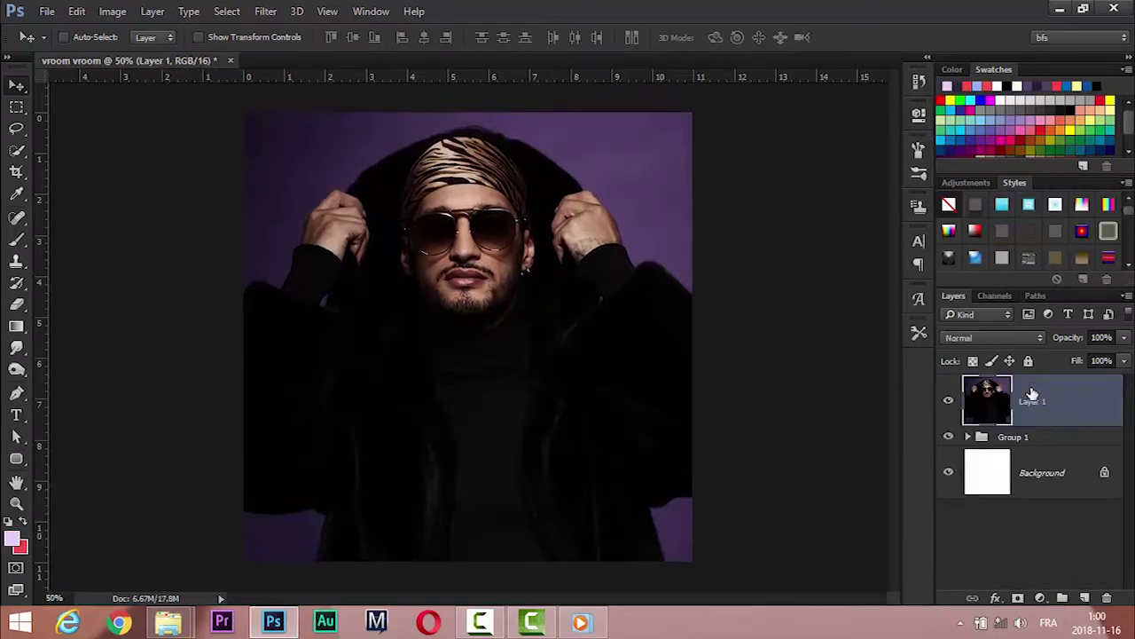
{"action": "left_click", "coordinate": [271, 11]}
{"action": "left_click", "coordinate": [311, 105]}
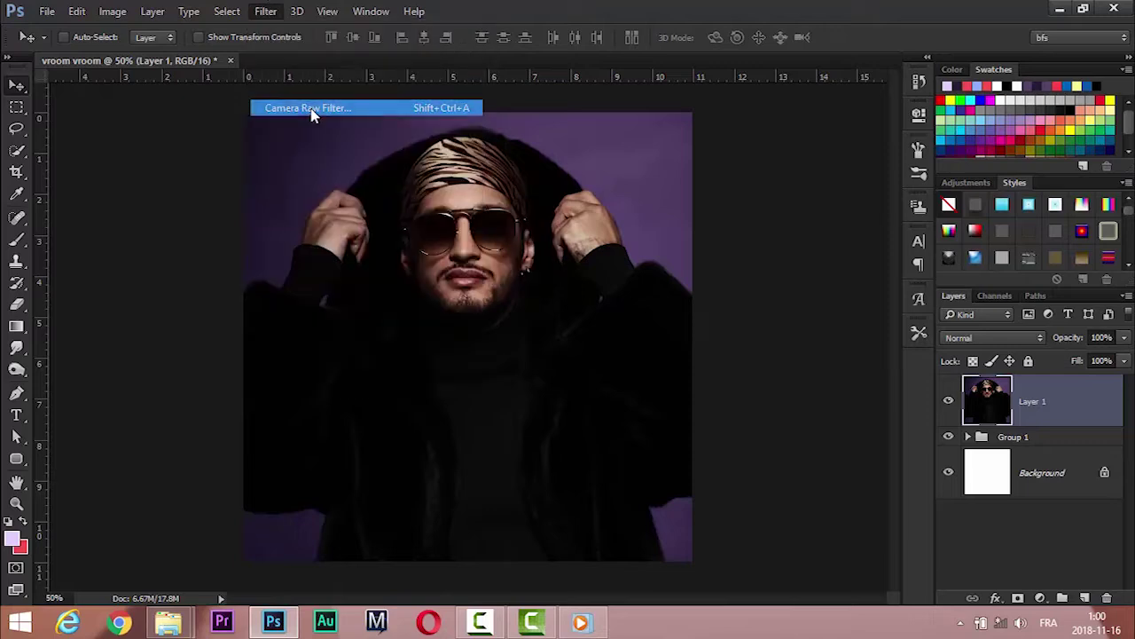
{"action": "left_click", "coordinate": [921, 341]}
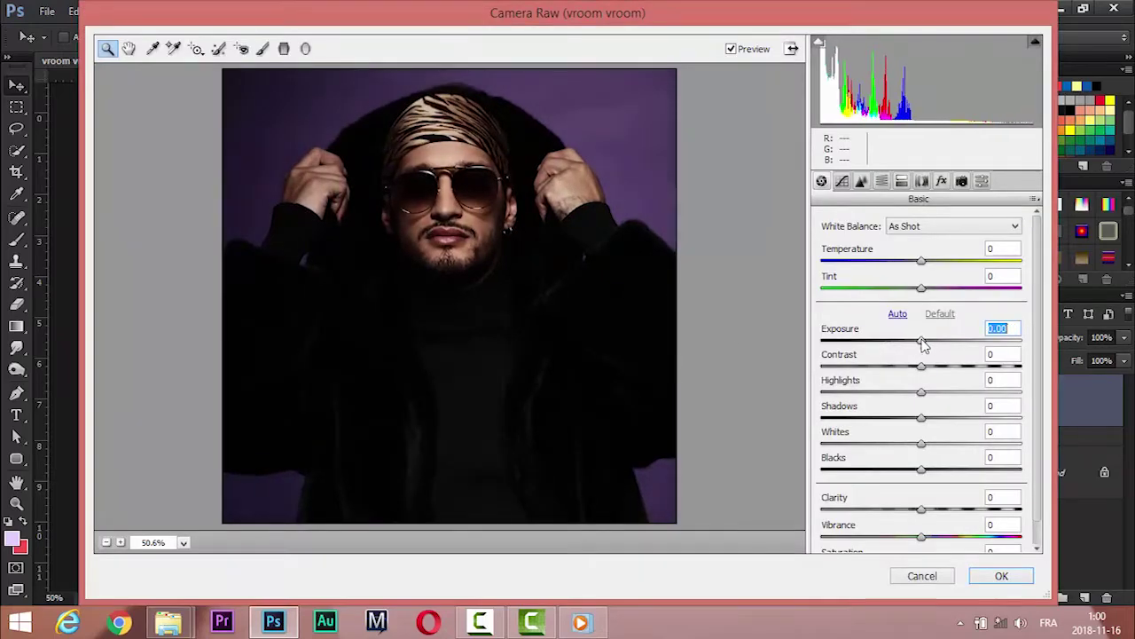
{"action": "left_click", "coordinate": [922, 366]}
{"action": "mouse_move", "coordinate": [925, 376]}
{"action": "left_mouse_down"}
{"action": "mouse_move", "coordinate": [905, 373]}
{"action": "mouse_move", "coordinate": [937, 395]}
{"action": "mouse_move", "coordinate": [927, 410]}
{"action": "mouse_move", "coordinate": [942, 421]}
{"action": "mouse_move", "coordinate": [920, 445]}
{"action": "left_mouse_up"}
{"action": "left_click_drag", "start_coordinate": [921, 509], "coordinate": [938, 509]}
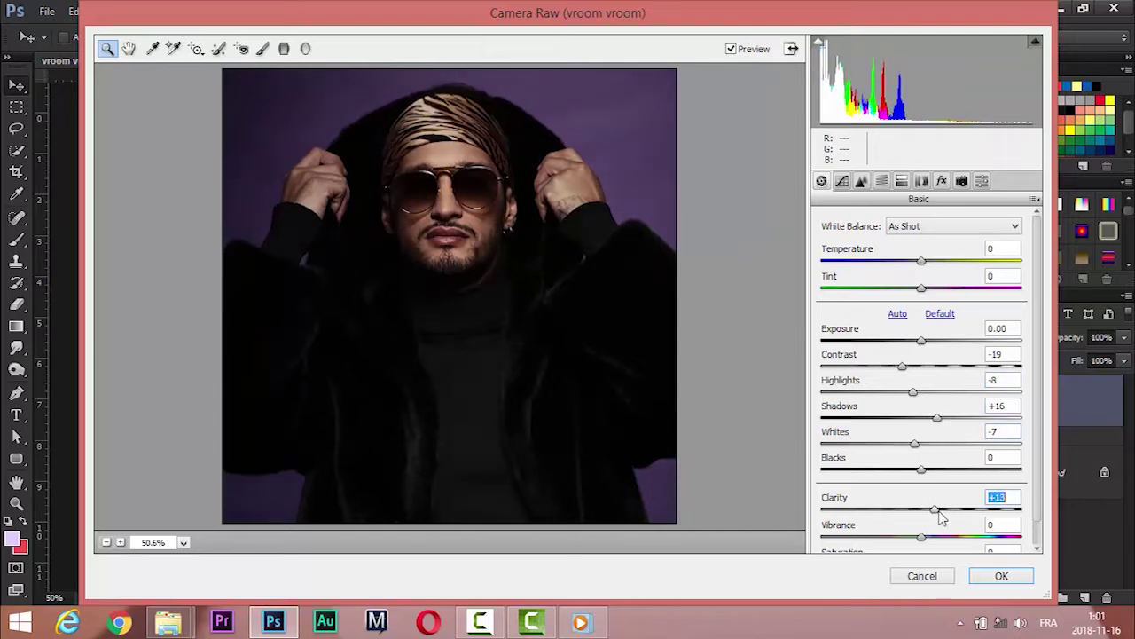
{"action": "left_click_drag", "start_coordinate": [922, 469], "coordinate": [914, 470]}
{"action": "scroll", "coordinate": [1038, 521], "scroll_direction": "down", "scroll_amount": 1}
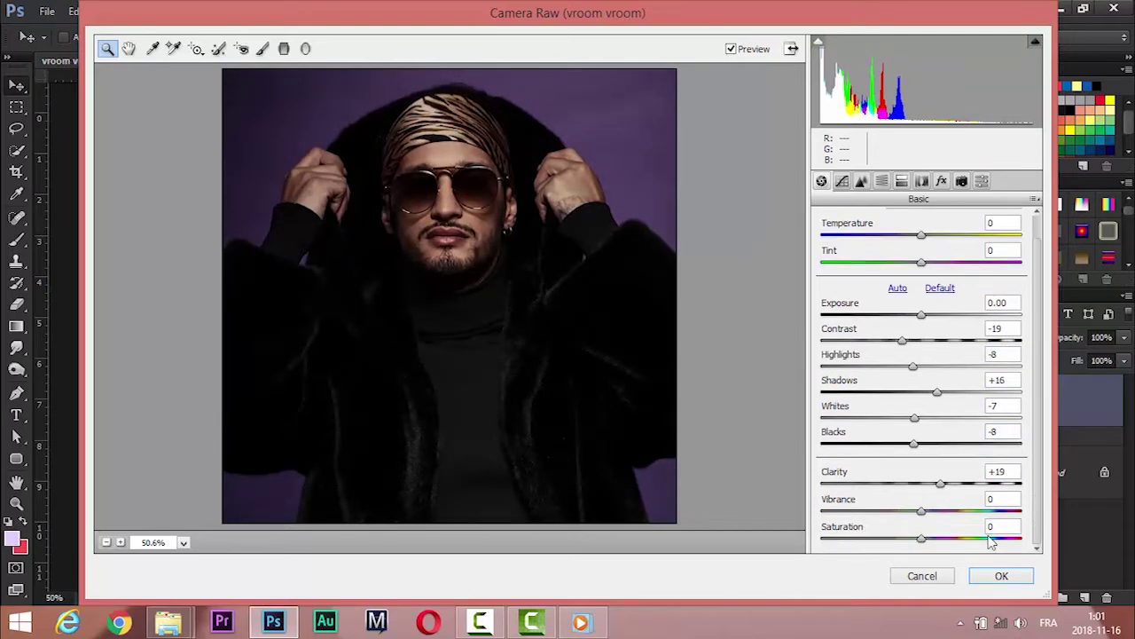
Step: Set Camera Raw luminance noise reduction to 20 with Luminance Detail about 61
{"action": "left_click", "coordinate": [861, 181]}
{"action": "left_click_drag", "start_coordinate": [823, 386], "coordinate": [861, 386]}
{"action": "left_click_drag", "start_coordinate": [921, 413], "coordinate": [836, 415]}
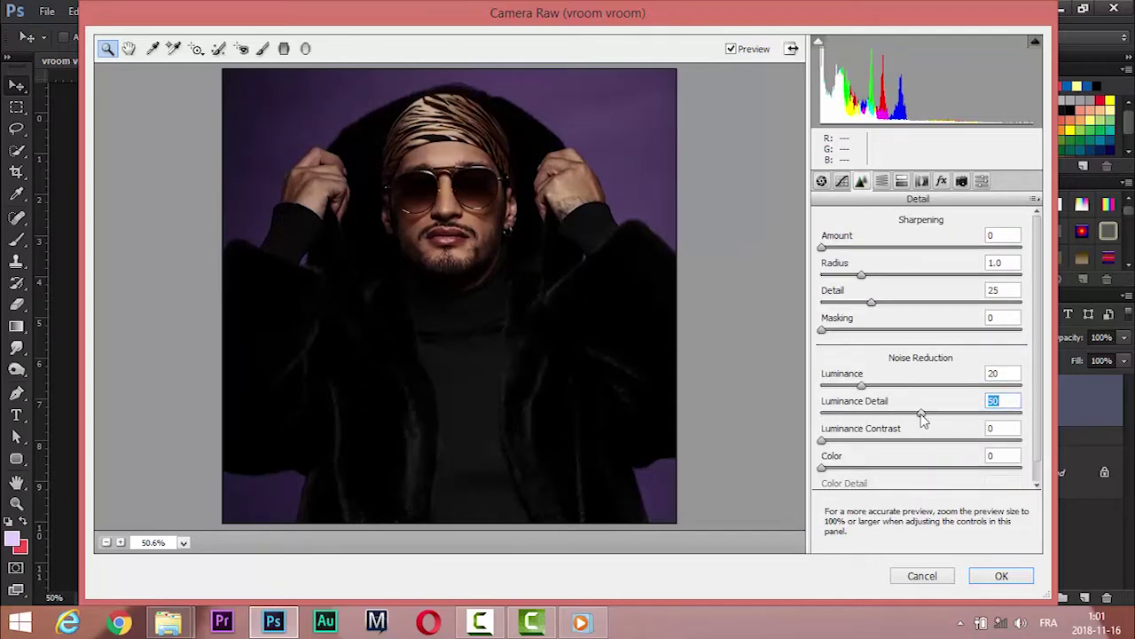
{"action": "left_click_drag", "start_coordinate": [845, 426], "coordinate": [948, 422]}
Step: Shift the Yellows hue to +35, bring Oranges saturation toward neutral, and apply Camera Raw
{"action": "left_click", "coordinate": [882, 181]}
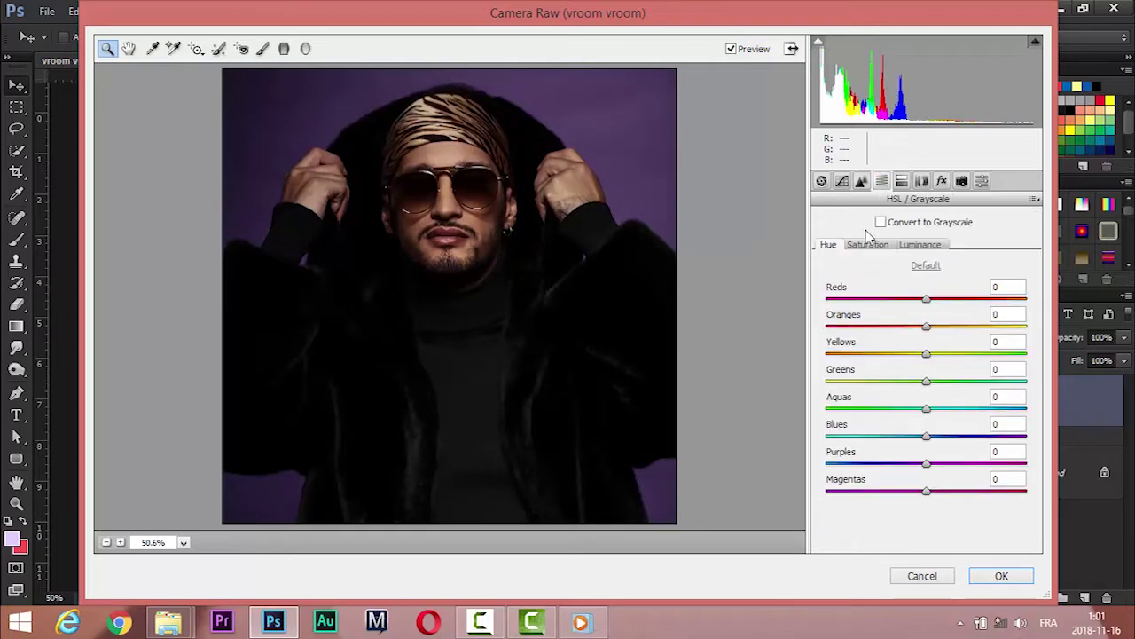
{"action": "left_click_drag", "start_coordinate": [926, 355], "coordinate": [964, 353]}
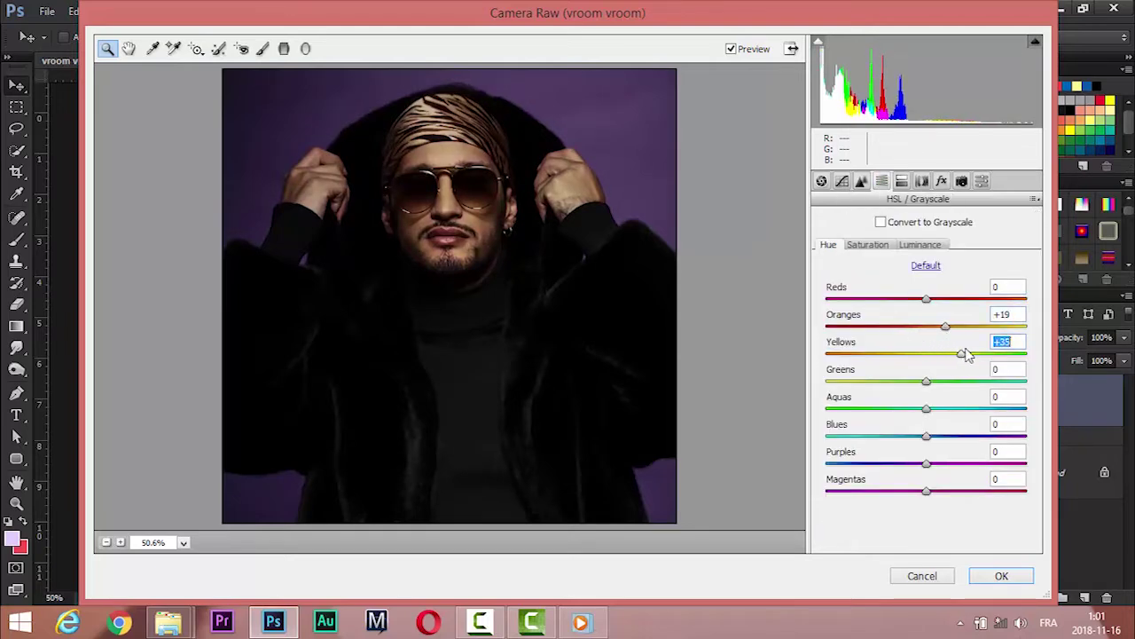
{"action": "left_click", "coordinate": [869, 245]}
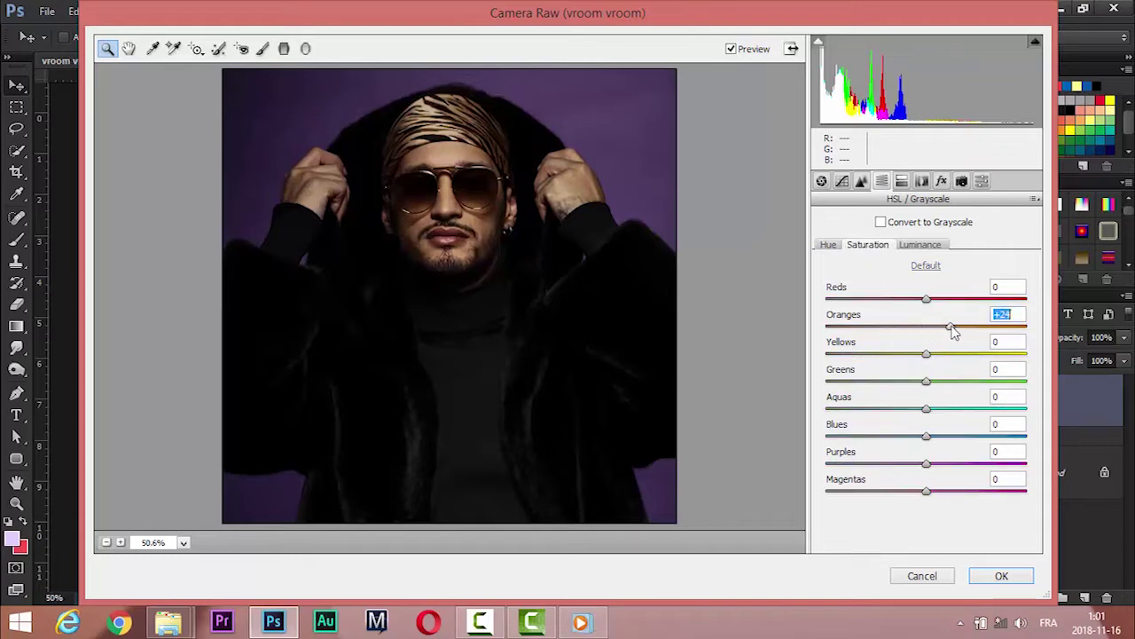
{"action": "left_click_drag", "start_coordinate": [827, 327], "coordinate": [919, 327]}
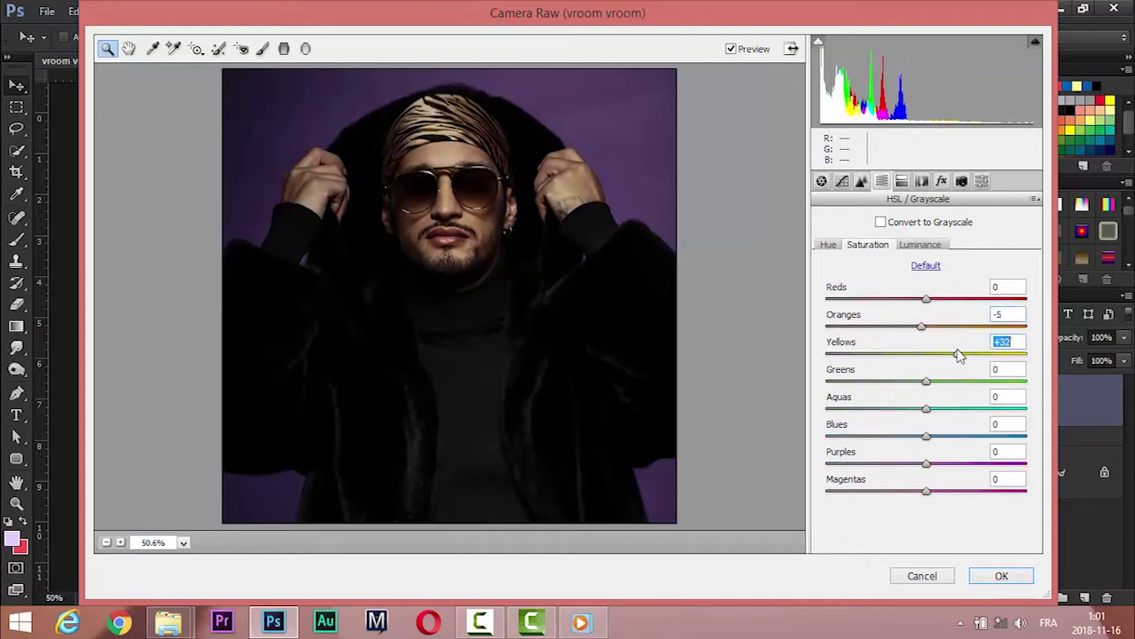
{"action": "left_click", "coordinate": [901, 181]}
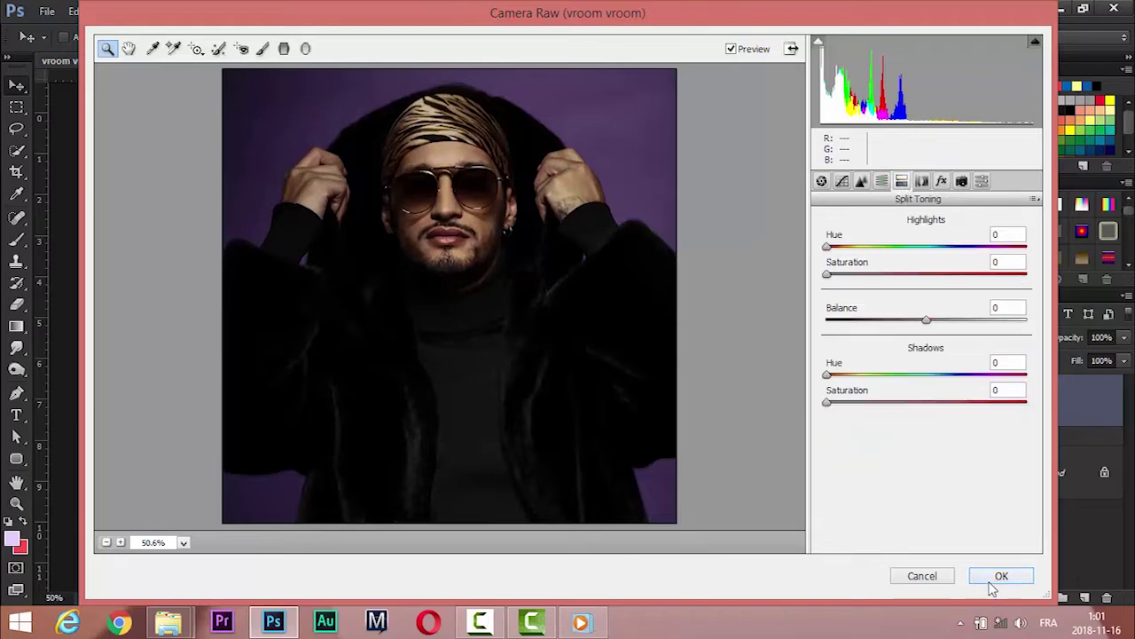
{"action": "left_click", "coordinate": [1000, 575]}
Step: Zoom in on the face, then duplicate Layer 1 and invert the copy
{"action": "key", "text": "ctrl+plus"}
{"action": "key", "text": "ctrl+plus"}
{"action": "key", "text": "ctrl+plus"}
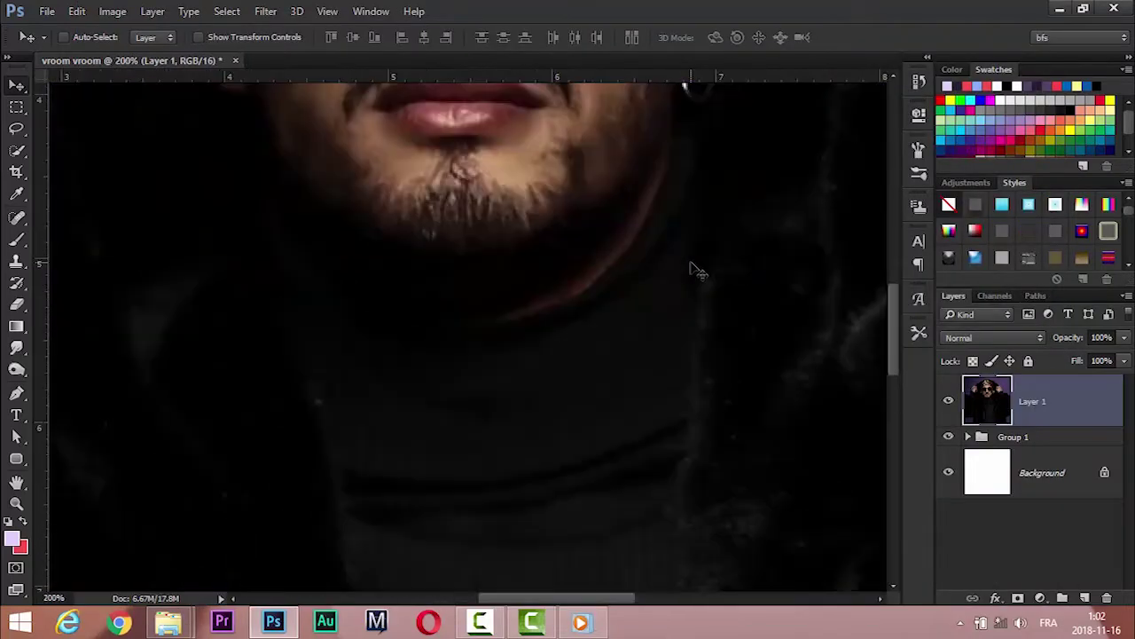
{"action": "scroll", "coordinate": [672, 558], "scroll_direction": "up", "scroll_amount": 3}
{"action": "scroll", "coordinate": [742, 363], "scroll_direction": "up", "scroll_amount": 3}
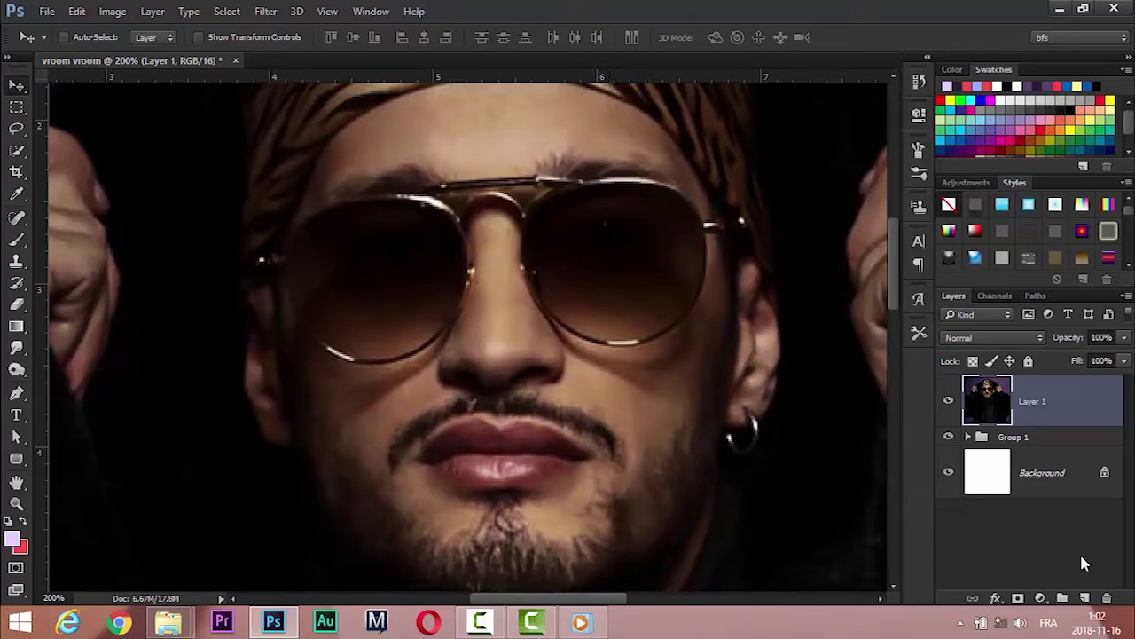
{"action": "key", "text": "ctrl+j"}
{"action": "key", "text": "ctrl+i"}
{"action": "left_click", "coordinate": [993, 337]}
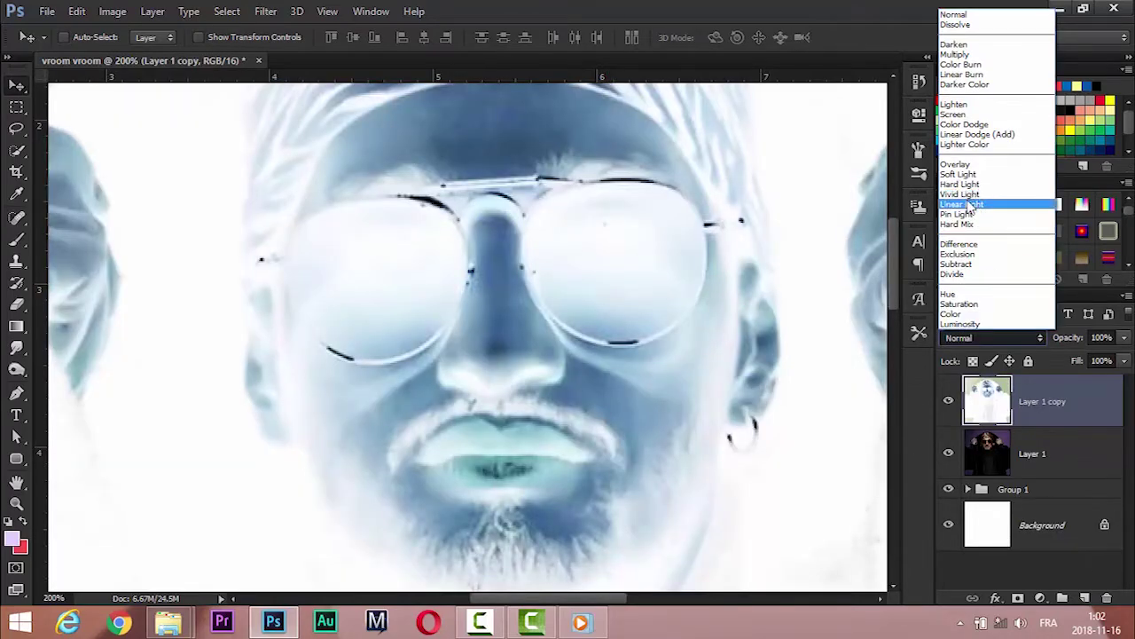
Step: Set the inverted copy to Vivid Light and apply a 2.1-pixel High Pass
{"action": "left_click", "coordinate": [962, 195]}
{"action": "left_click", "coordinate": [265, 11]}
{"action": "left_click", "coordinate": [520, 353]}
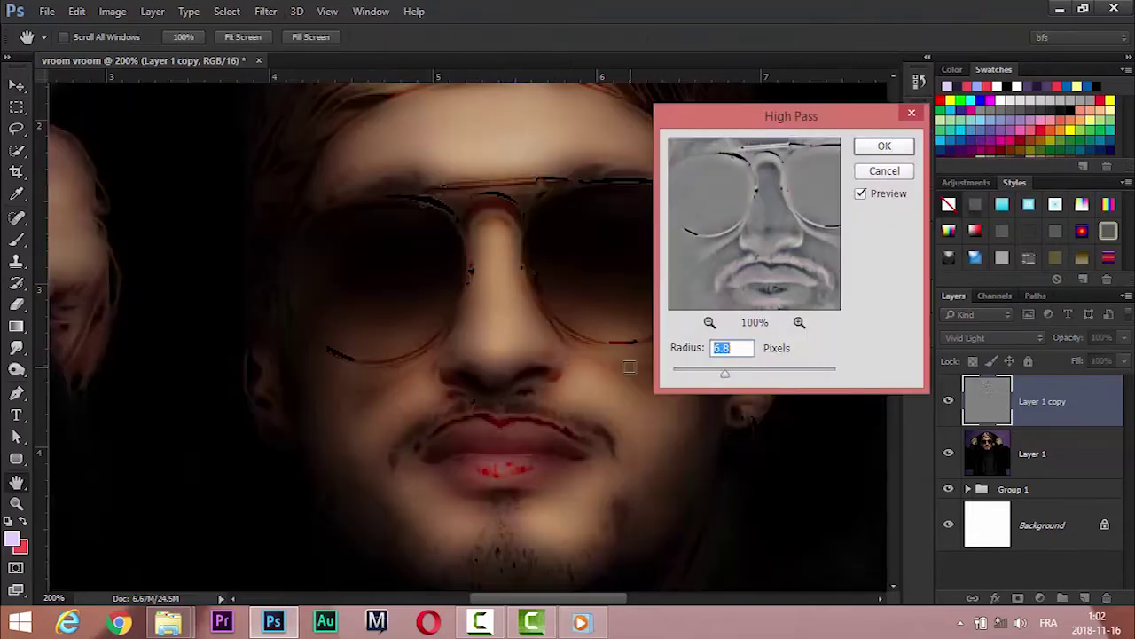
{"action": "left_click_drag", "start_coordinate": [725, 374], "coordinate": [693, 380]}
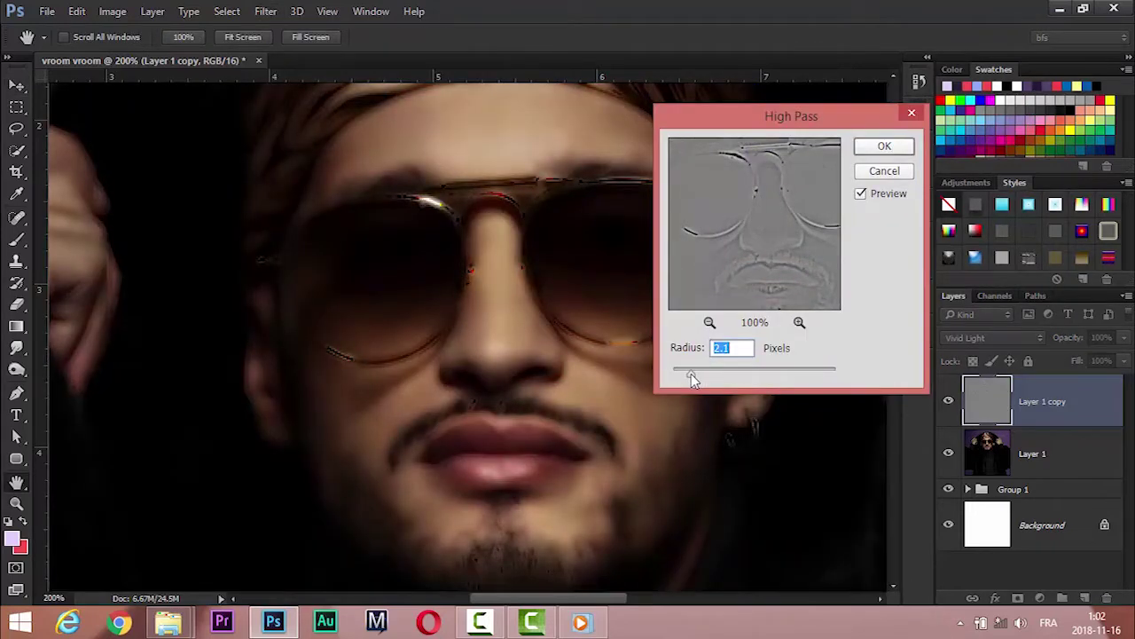
{"action": "left_click", "coordinate": [884, 146]}
Step: Apply a 0.7-pixel Gaussian Blur to the inverted copy
{"action": "left_click", "coordinate": [265, 12]}
{"action": "left_click", "coordinate": [523, 256]}
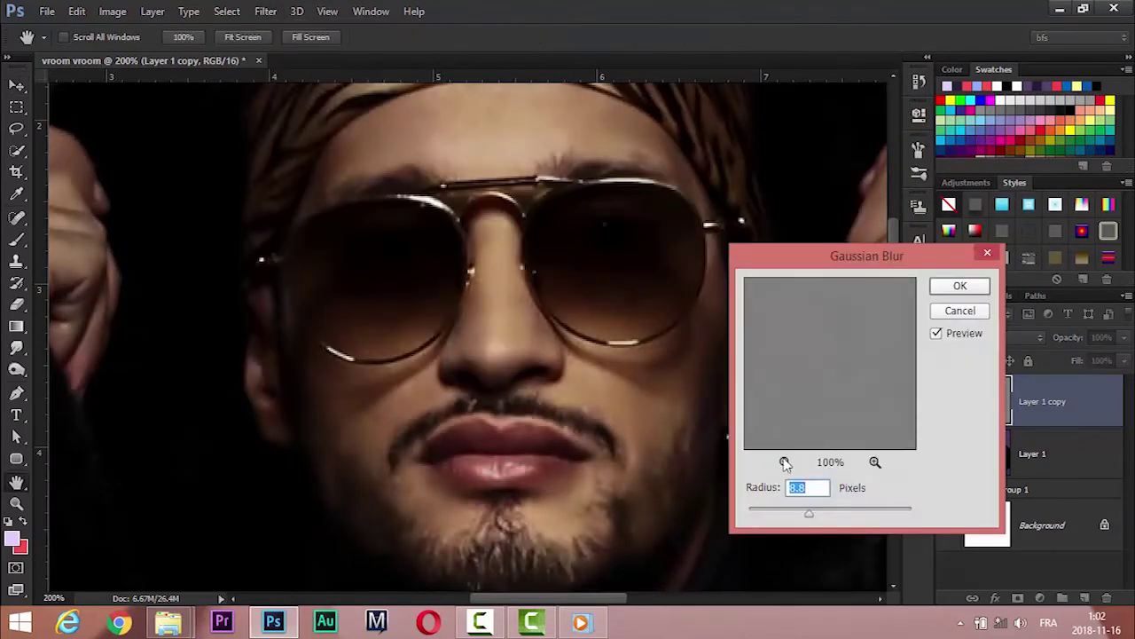
{"action": "left_click_drag", "start_coordinate": [777, 517], "coordinate": [756, 514]}
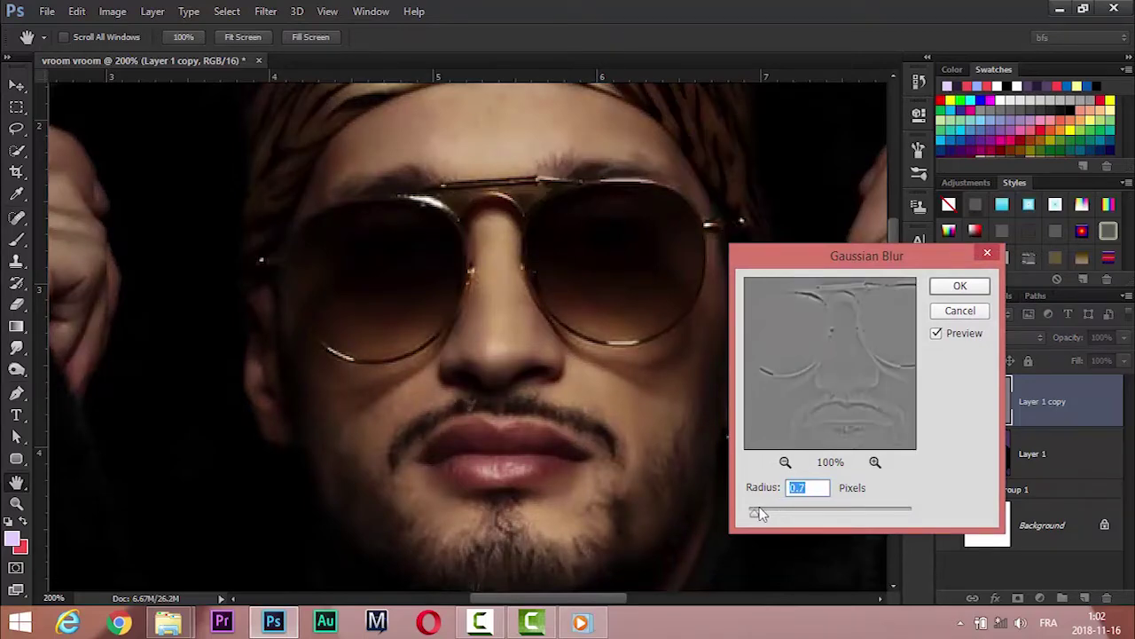
{"action": "left_click", "coordinate": [957, 289]}
{"action": "left_click", "coordinate": [1029, 454]}
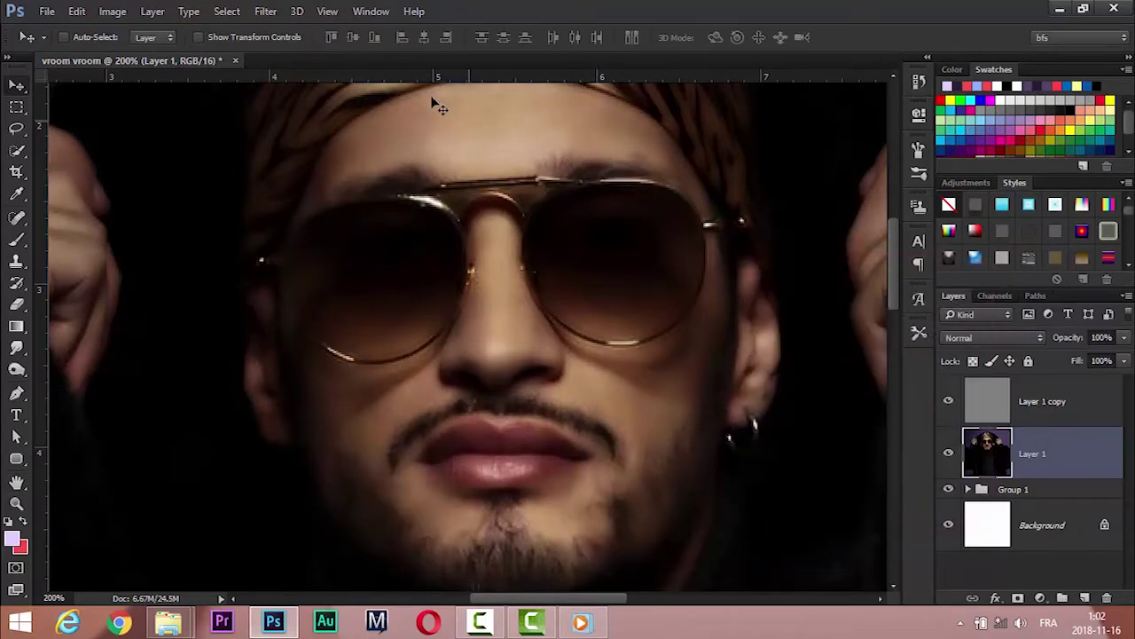
Step: Select forehead and cheek skin tones with Color Range and use it to mask Layer 1 copy
{"action": "left_click", "coordinate": [227, 12]}
{"action": "left_click", "coordinate": [317, 169]}
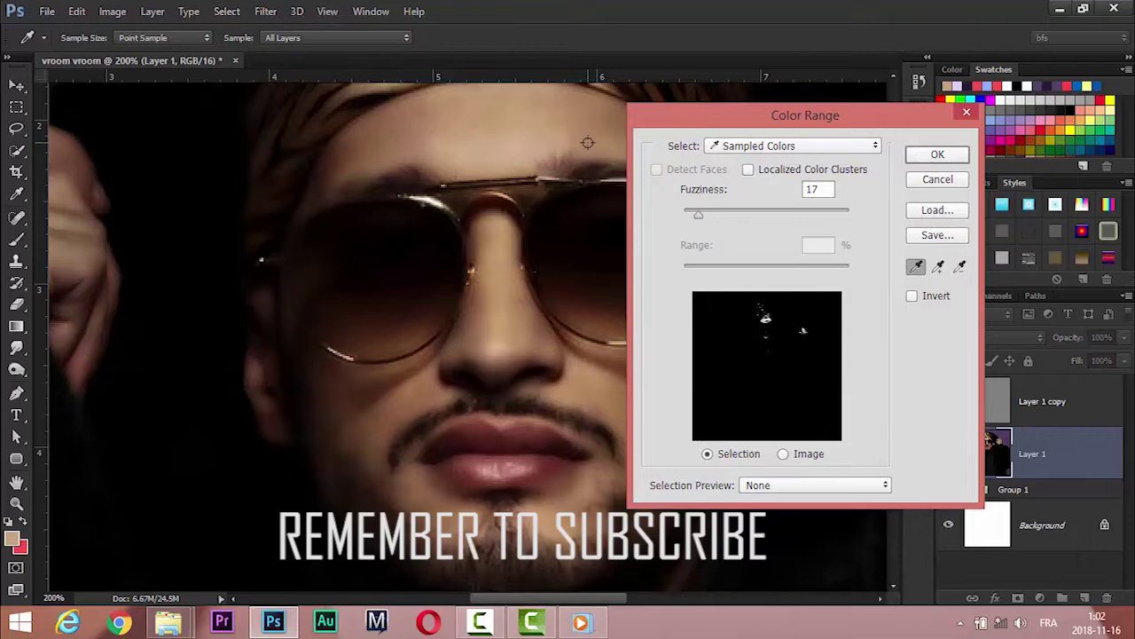
{"action": "left_click", "coordinate": [937, 266]}
{"action": "left_click", "coordinate": [618, 379]}
{"action": "left_click", "coordinate": [509, 316]}
{"action": "left_click", "coordinate": [487, 336]}
{"action": "left_click", "coordinate": [449, 356]}
{"action": "left_click", "coordinate": [330, 396]}
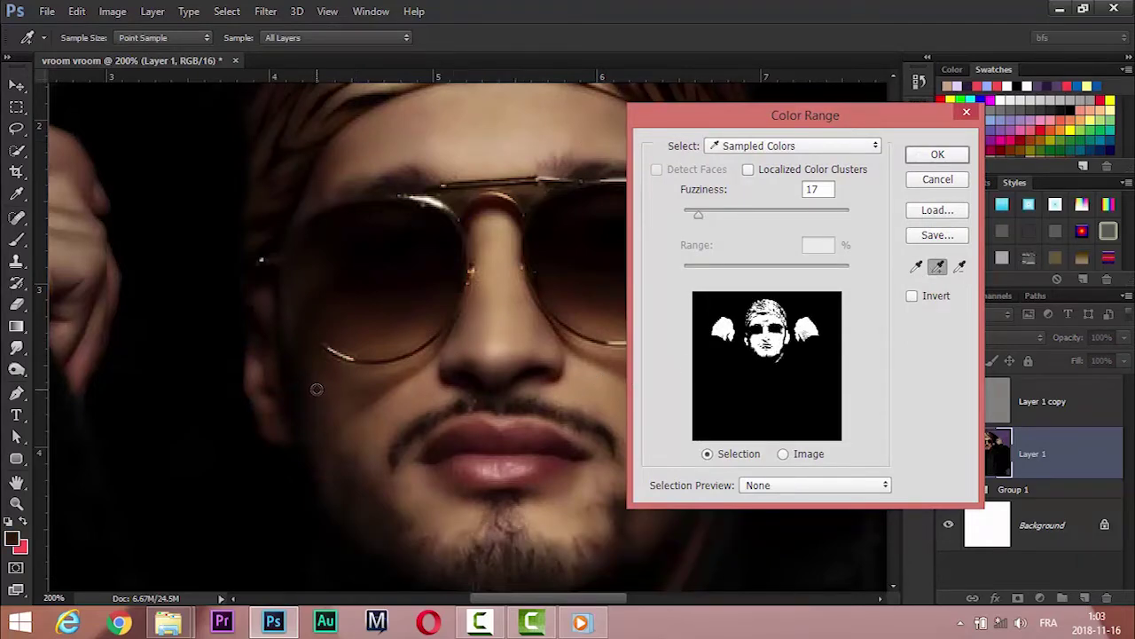
{"action": "left_click", "coordinate": [937, 154]}
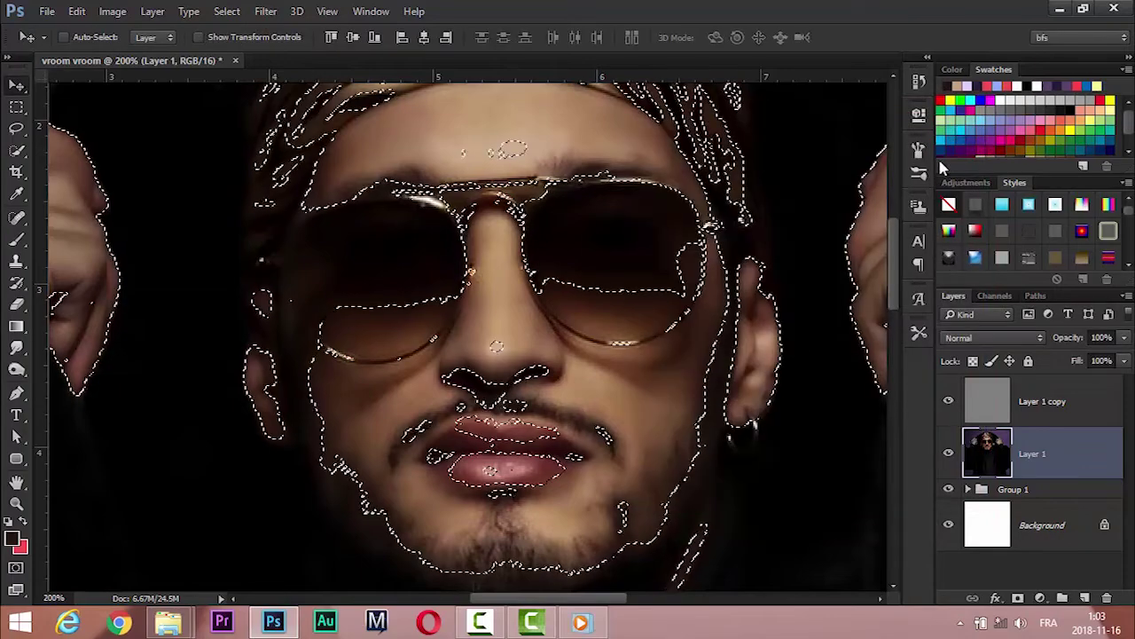
{"action": "left_click", "coordinate": [1042, 401]}
{"action": "left_click", "coordinate": [1018, 597]}
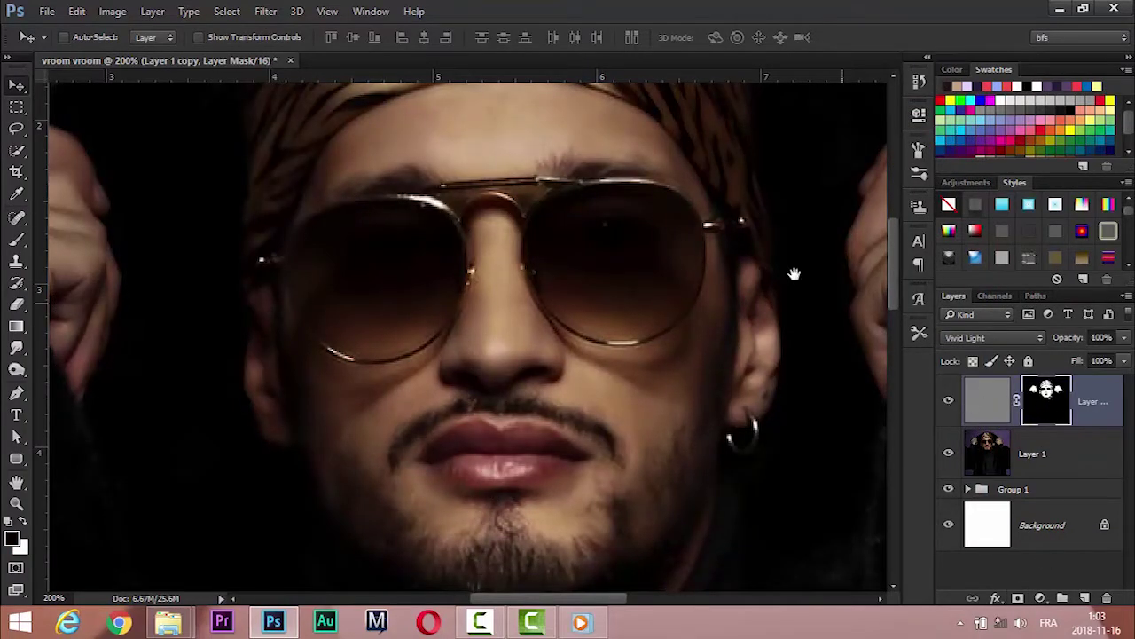
Step: Switch to a 44-pixel brush and pan around the bandana, raised hand and face
{"action": "left_click_drag", "start_coordinate": [793, 273], "coordinate": [819, 471]}
{"action": "key", "text": "b"}
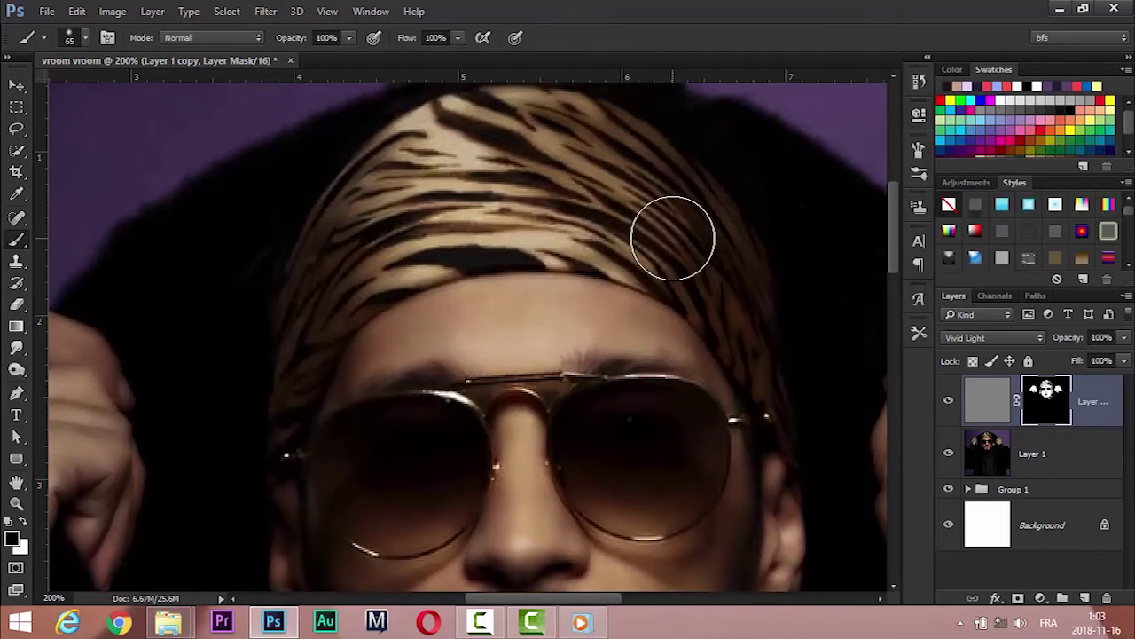
{"action": "key", "text": "bracketleft"}
{"action": "key", "text": "bracketleft"}
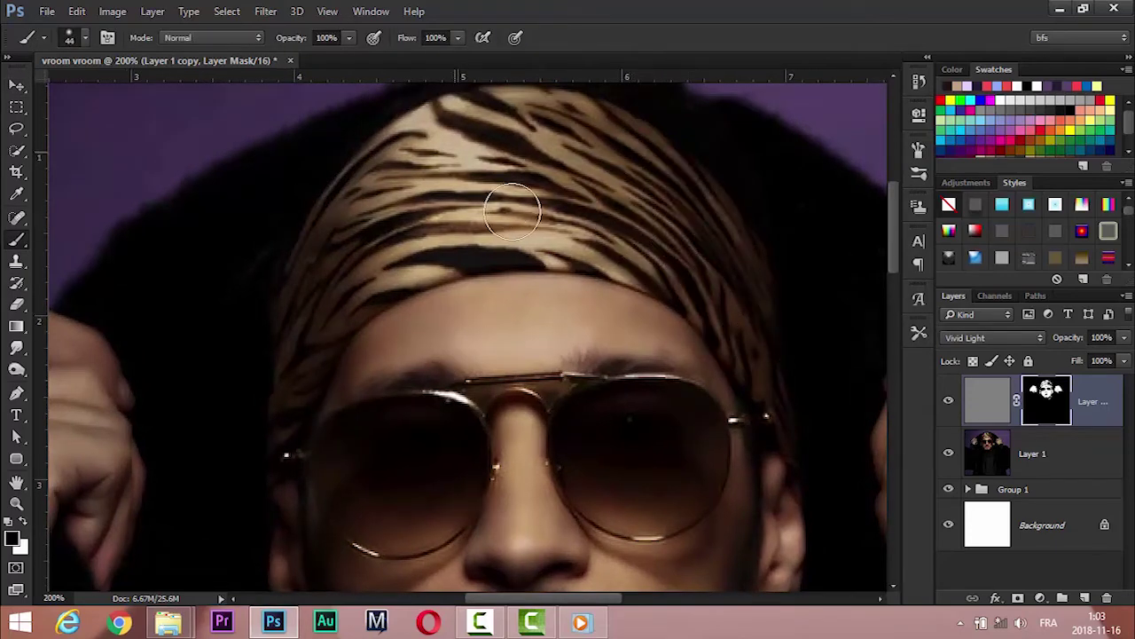
{"action": "left_click_drag", "start_coordinate": [505, 231], "coordinate": [722, 248]}
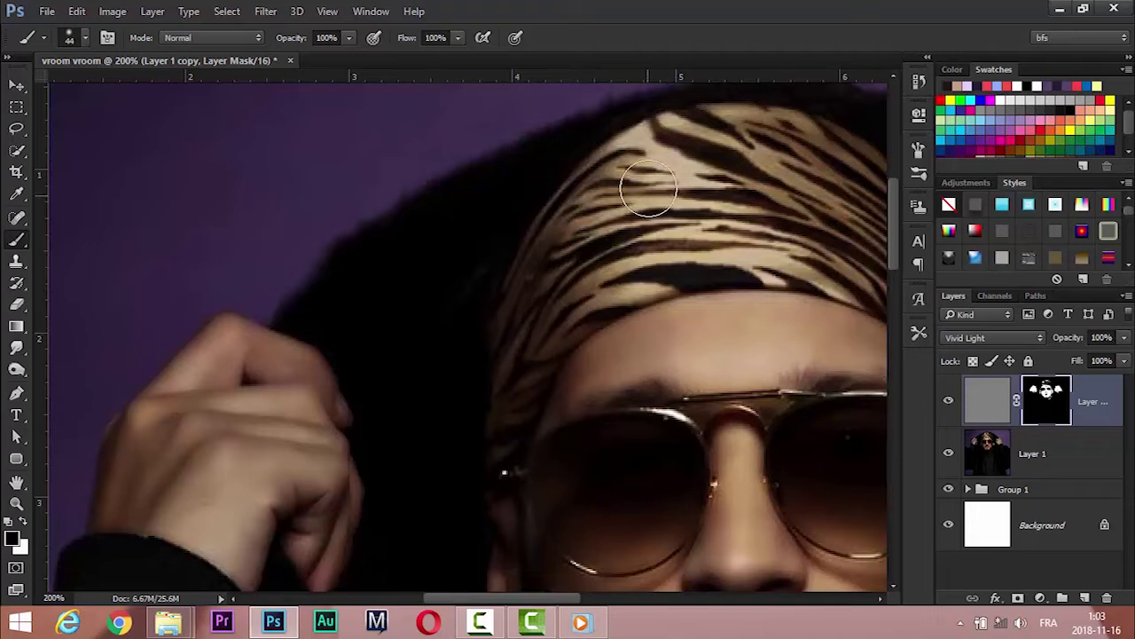
{"action": "left_click_drag", "start_coordinate": [883, 319], "coordinate": [670, 120]}
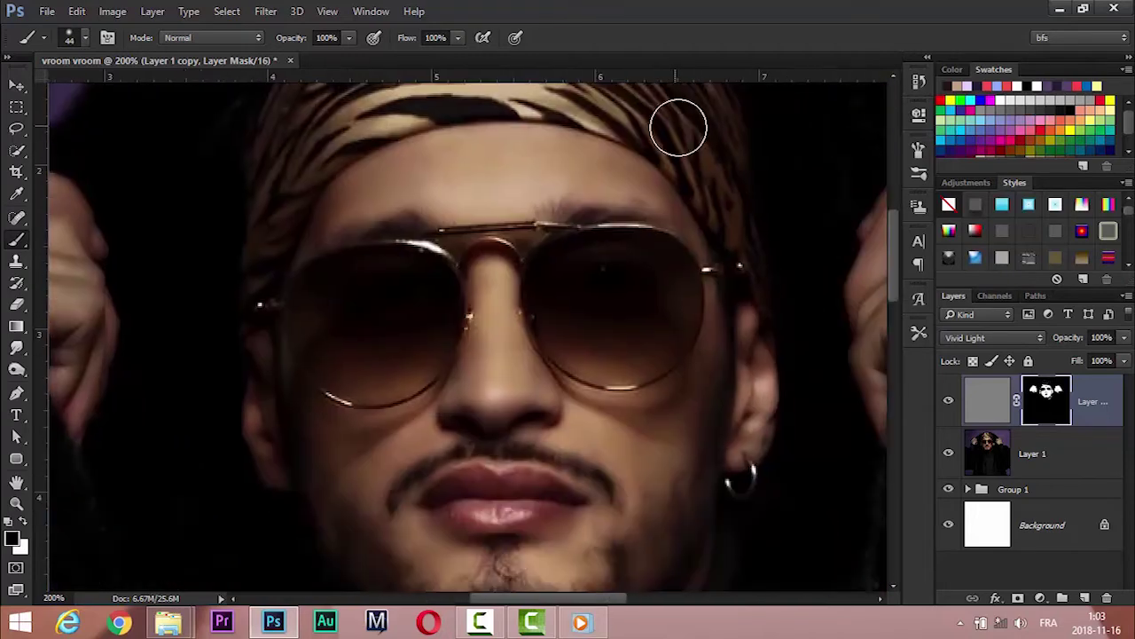
{"action": "left_click", "coordinate": [1032, 453]}
Step: Set up the Smudge tool at 1% strength with a 13-pixel brush
{"action": "left_click", "coordinate": [16, 348]}
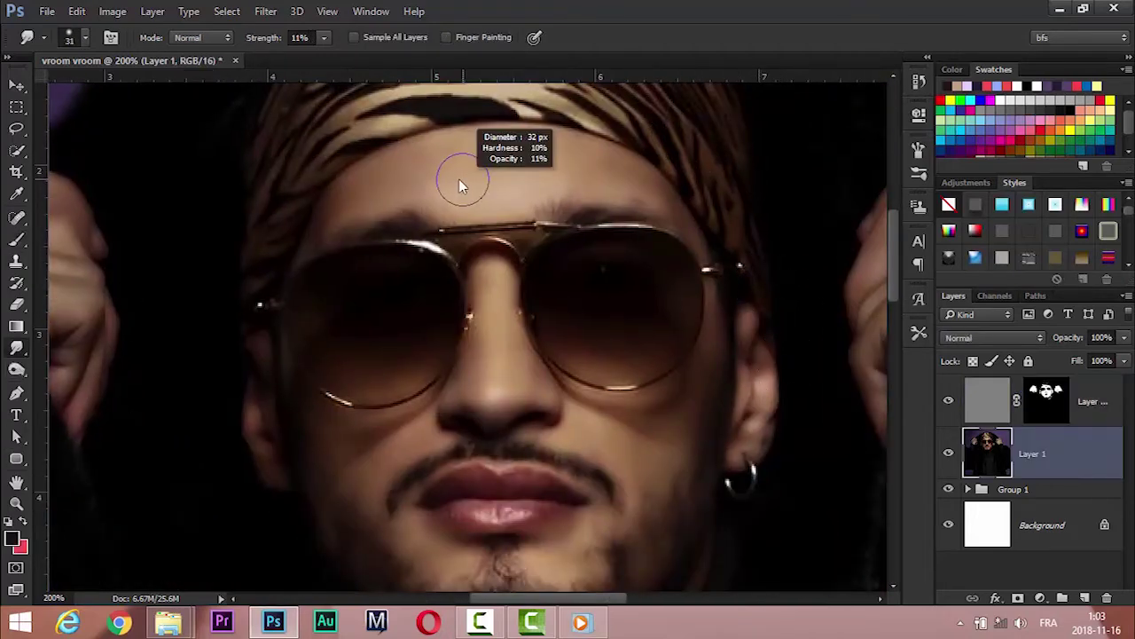
{"action": "left_click_drag", "start_coordinate": [461, 184], "coordinate": [444, 177]}
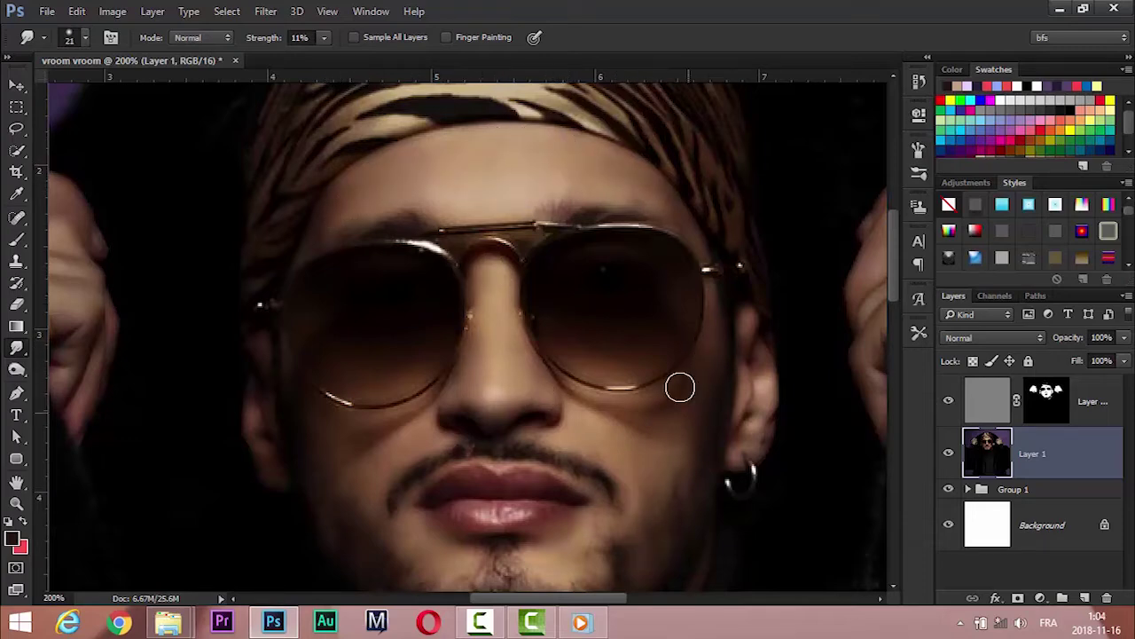
{"action": "scroll", "coordinate": [549, 538], "scroll_direction": "down", "scroll_amount": 2}
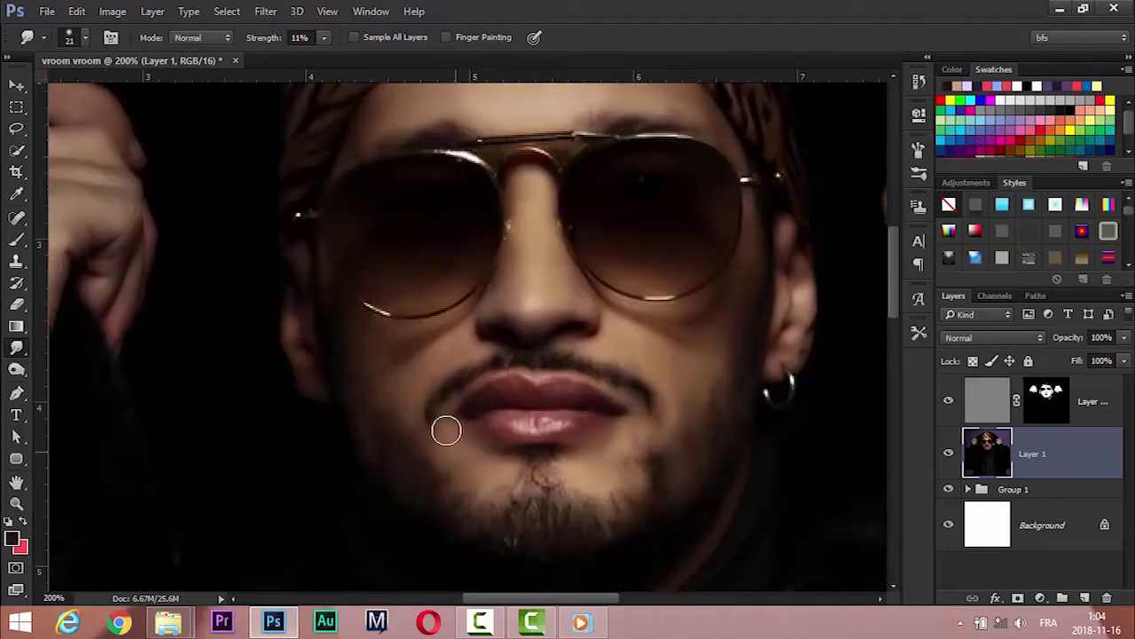
{"action": "key", "text": "0"}
{"action": "key", "text": "1"}
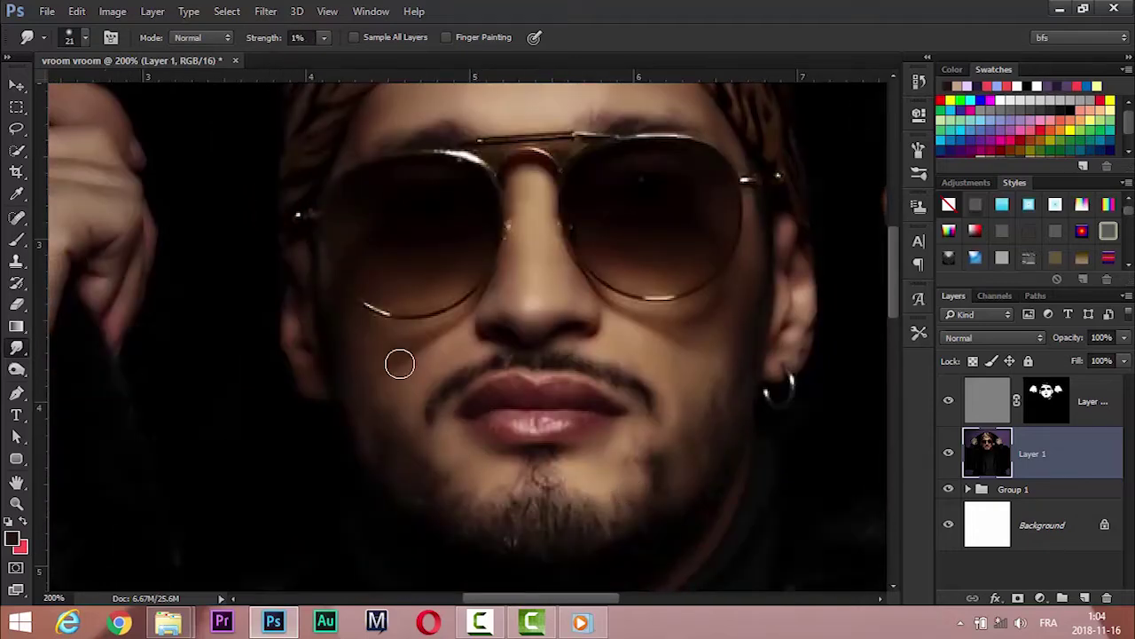
{"action": "right_click", "coordinate": [784, 312], "text": "alt"}
Step: Smudge the skin on the raised hand beside the face to smooth it
{"action": "left_click_drag", "start_coordinate": [334, 259], "coordinate": [698, 335]}
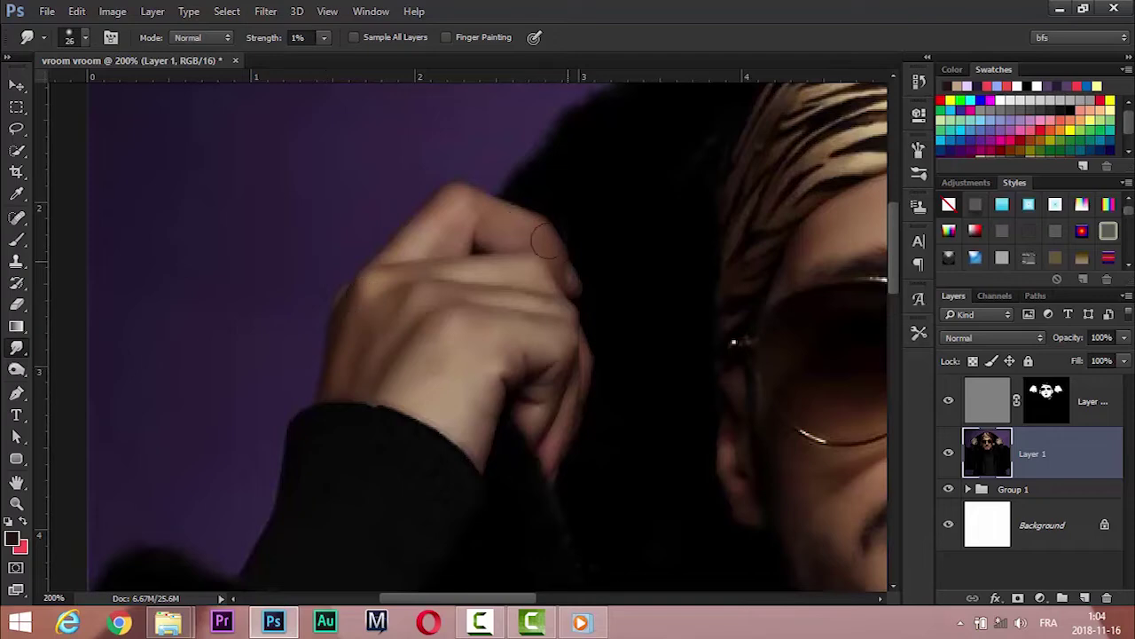
{"action": "scroll", "coordinate": [451, 287], "scroll_direction": "right", "scroll_amount": 5}
{"action": "scroll", "coordinate": [538, 423], "scroll_direction": "right", "scroll_amount": 8}
{"action": "scroll", "coordinate": [538, 423], "scroll_direction": "down", "scroll_amount": 2}
{"action": "left_click_drag", "start_coordinate": [672, 269], "coordinate": [742, 245]}
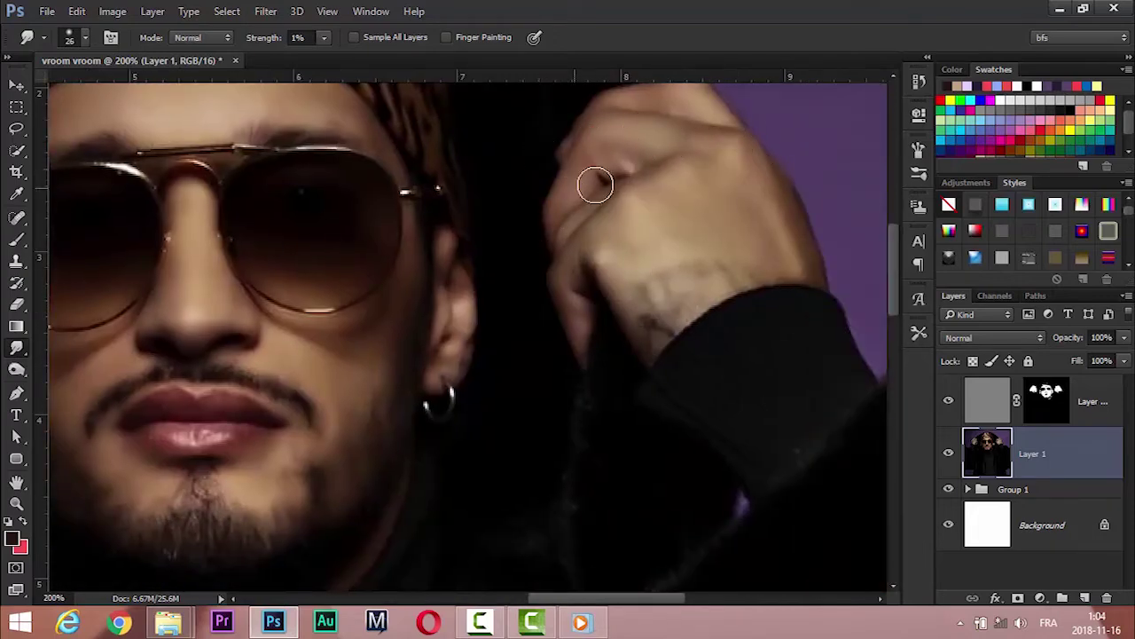
{"action": "scroll", "coordinate": [696, 238], "scroll_direction": "up", "scroll_amount": 3}
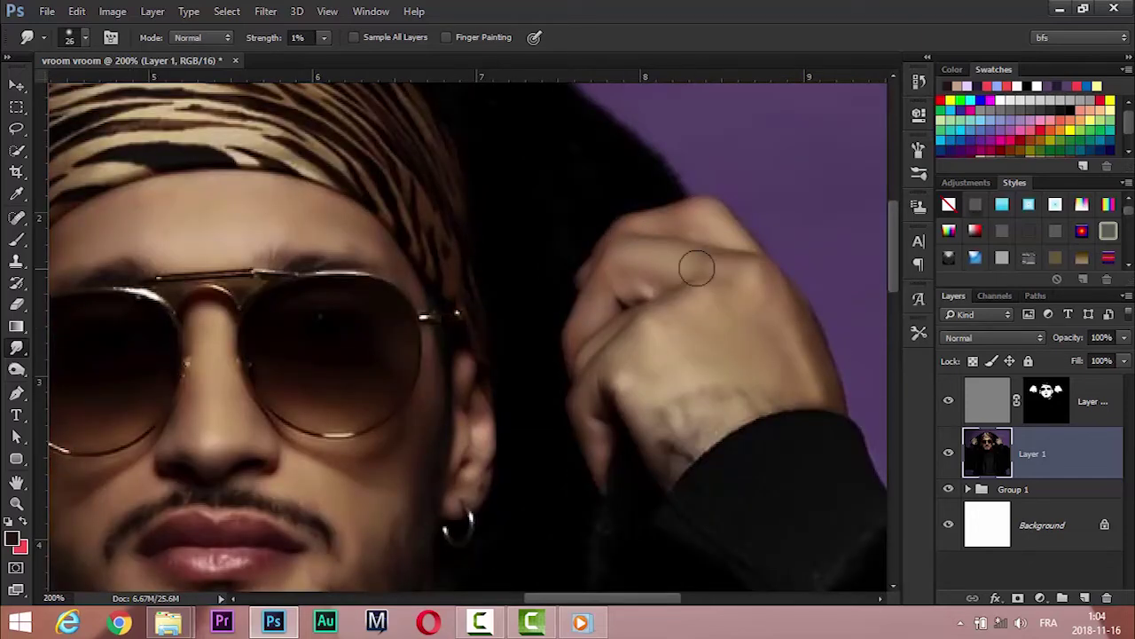
{"action": "scroll", "coordinate": [696, 268], "scroll_direction": "down", "scroll_amount": 3}
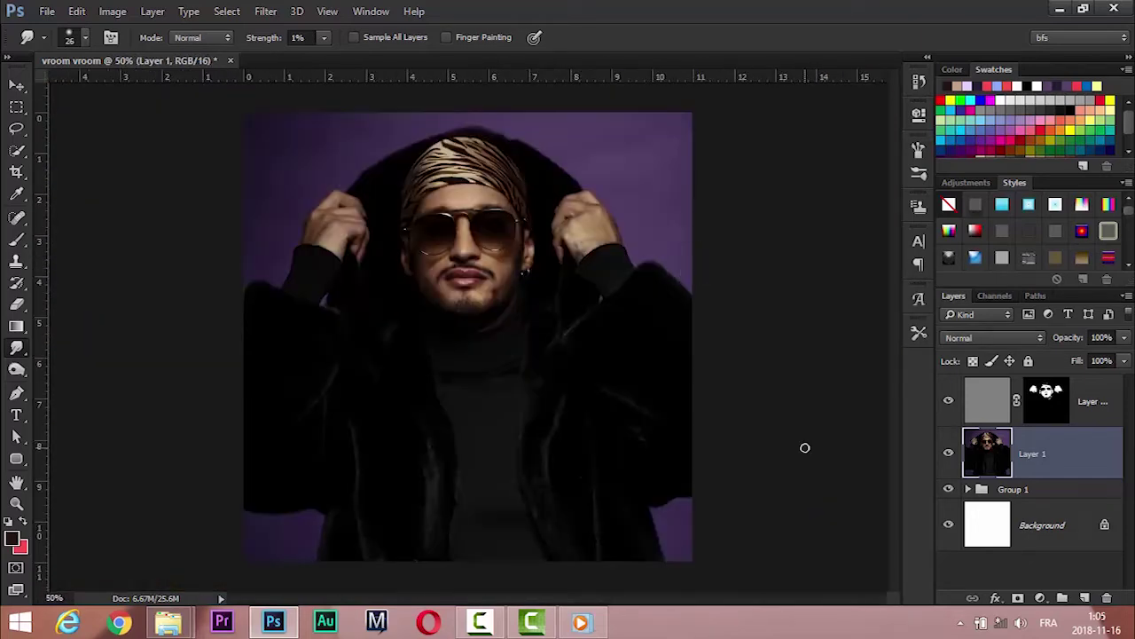
Step: Expand Group 1 to review its Curves layers and photo, then select the top smoothing layer
{"action": "left_click", "coordinate": [968, 490]}
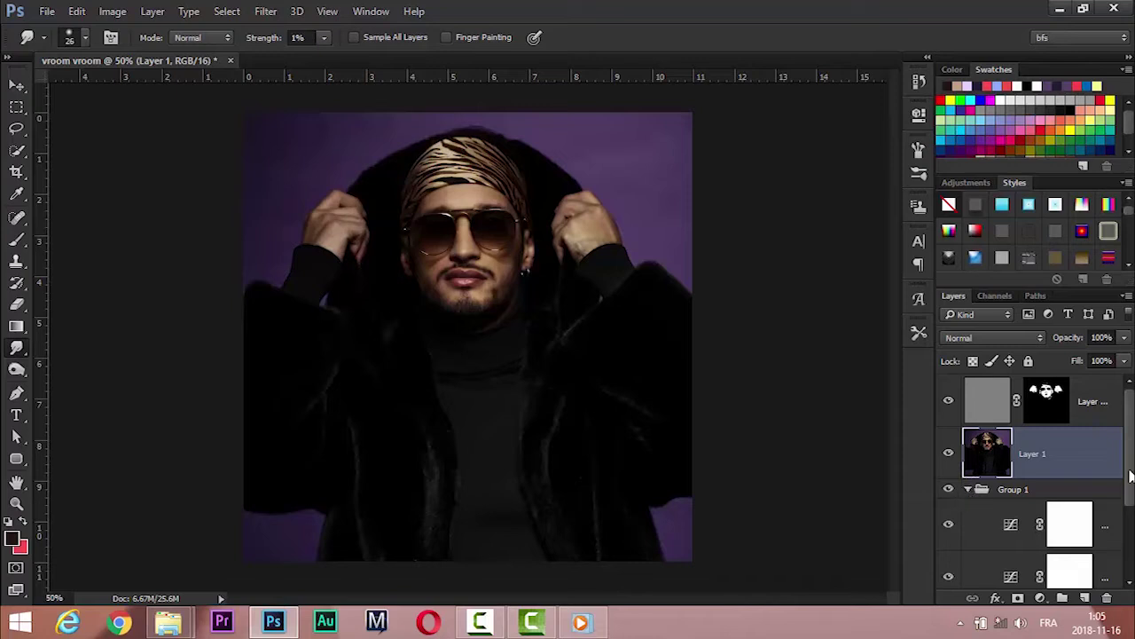
{"action": "scroll", "coordinate": [958, 532], "scroll_direction": "down", "scroll_amount": 1}
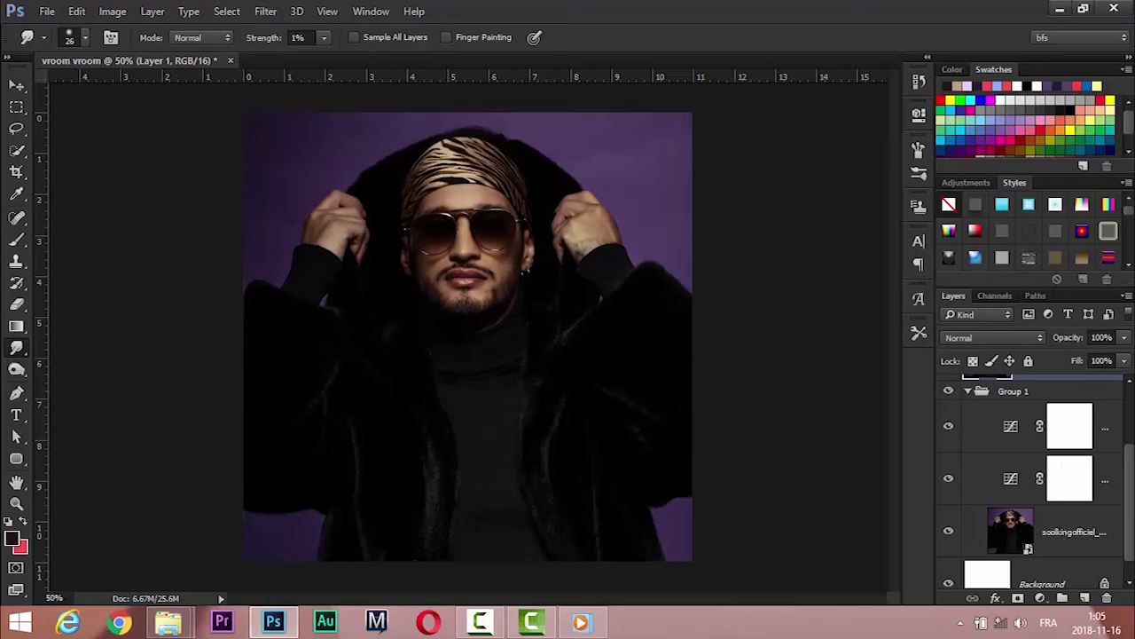
{"action": "scroll", "coordinate": [1131, 404], "scroll_direction": "up", "scroll_amount": 1}
{"action": "scroll", "coordinate": [1131, 403], "scroll_direction": "up", "scroll_amount": 1}
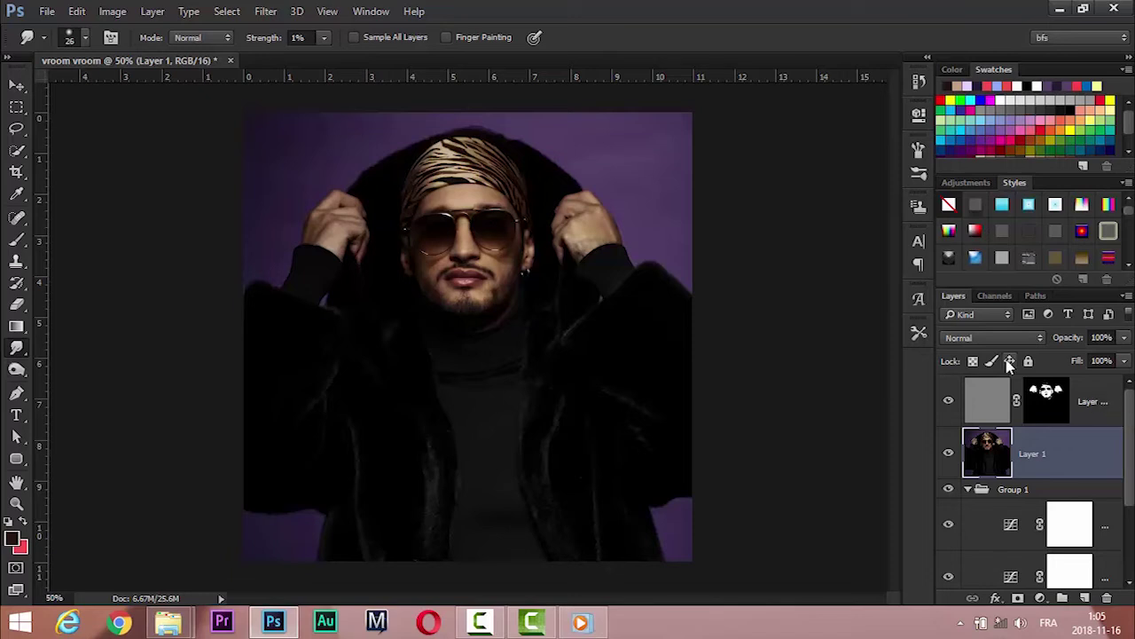
{"action": "key", "text": "alt+bracketright"}
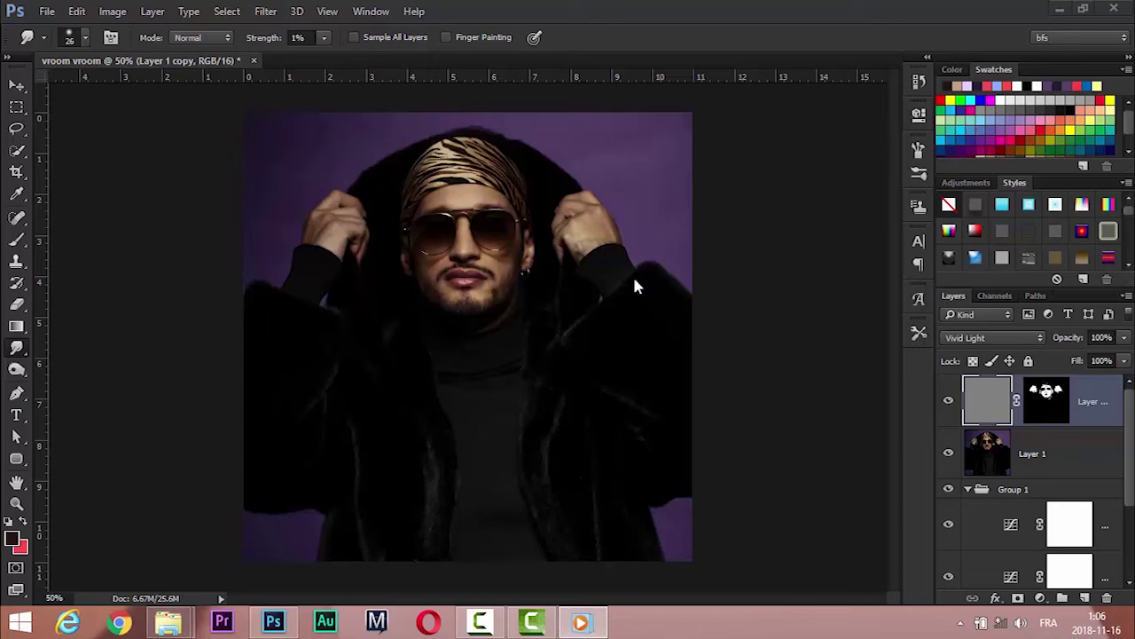
Step: Place a text insertion point on the canvas and choose white for the title text
{"action": "key", "text": "t"}
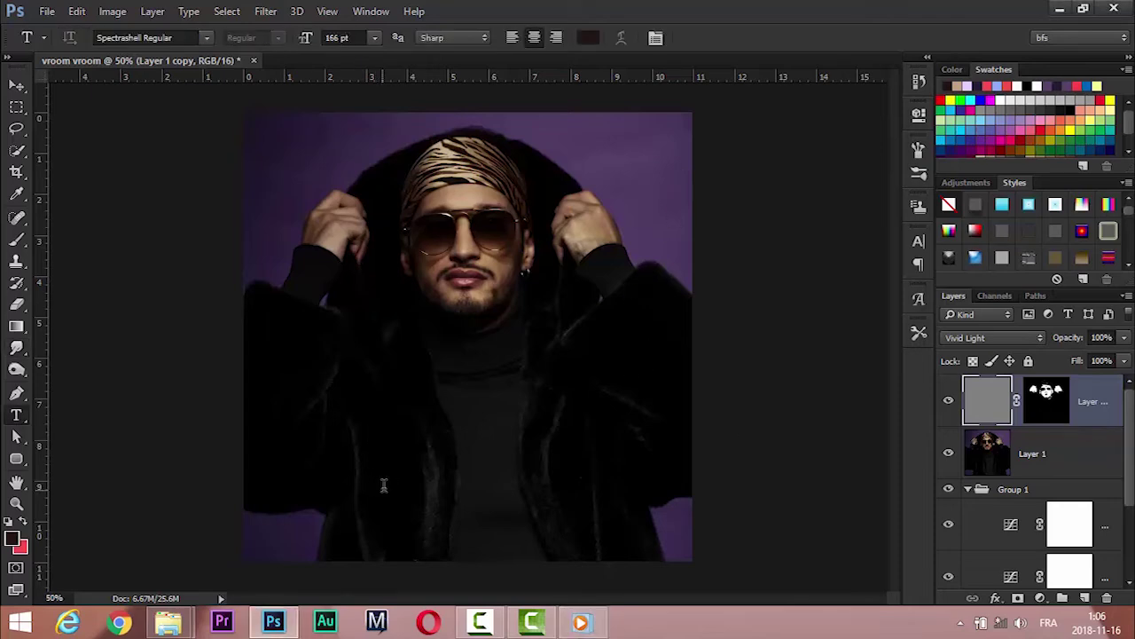
{"action": "left_click", "coordinate": [384, 484]}
{"action": "left_click", "coordinate": [588, 38]}
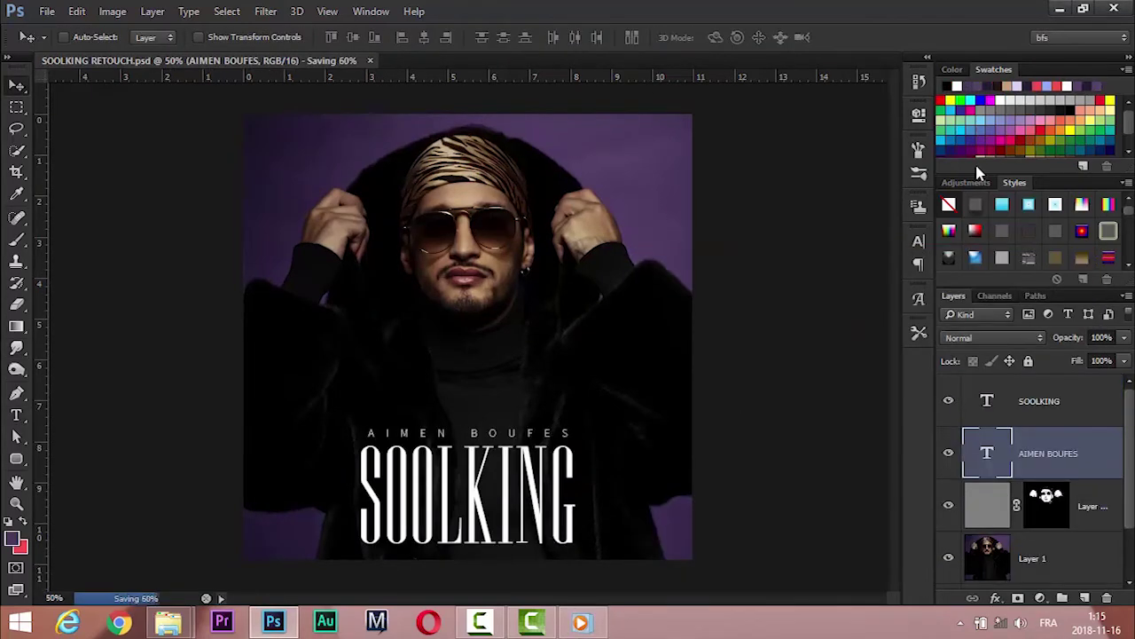